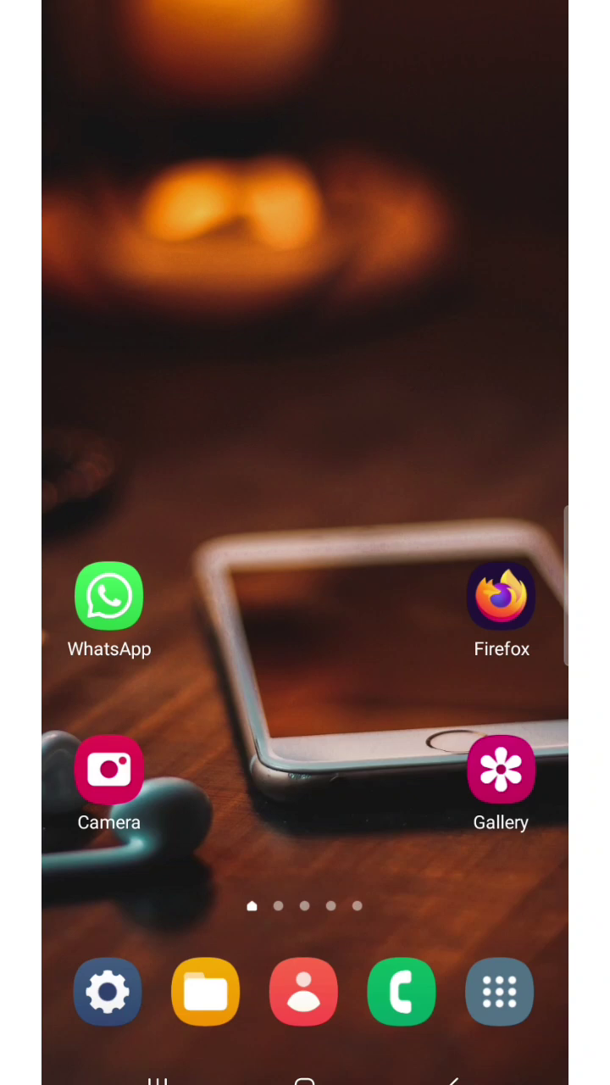
Open WhatsApp, scroll through the Chats list, then exit to the home screen and reopen it.
{"action": "left_click", "coordinate": [108, 596]}
{"action": "scroll", "coordinate": [305, 543], "scroll_direction": "down", "scroll_amount": 5}
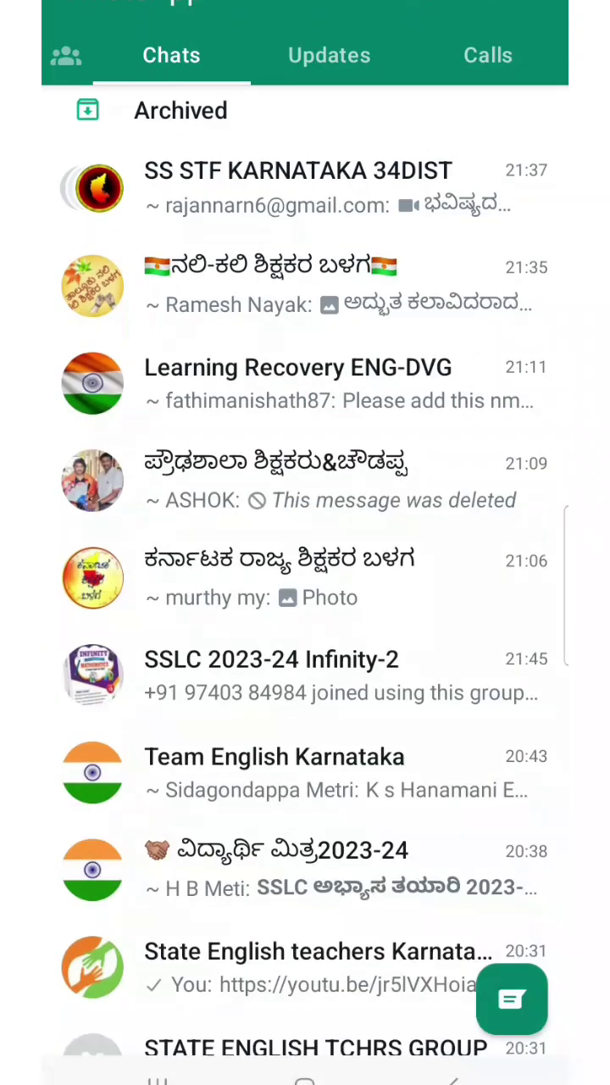
{"action": "scroll", "coordinate": [305, 542], "scroll_direction": "down", "scroll_amount": 15}
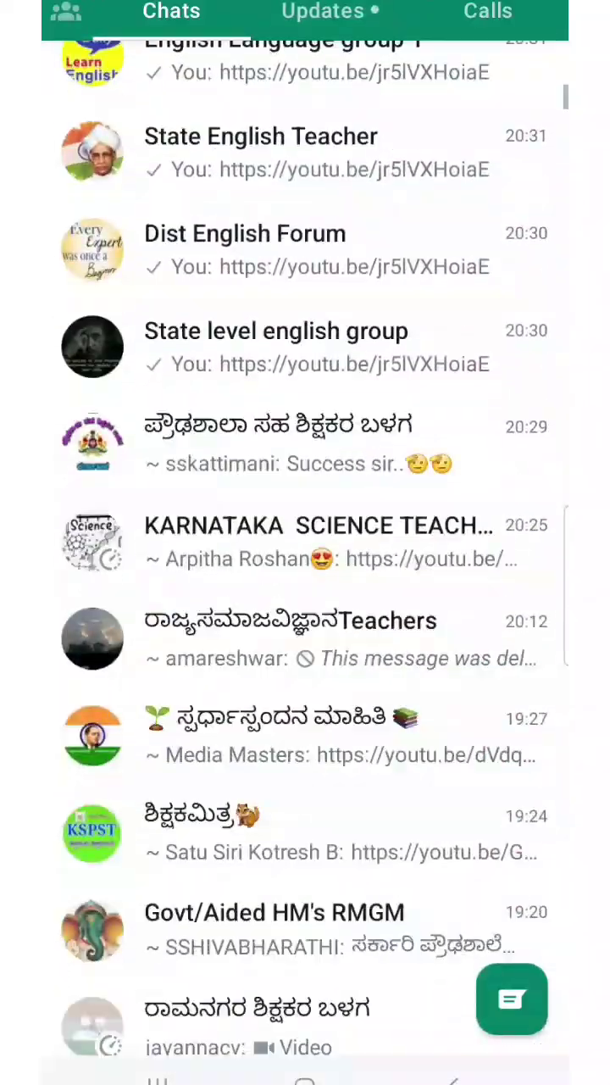
{"action": "scroll", "coordinate": [305, 543], "scroll_direction": "down", "scroll_amount": 17}
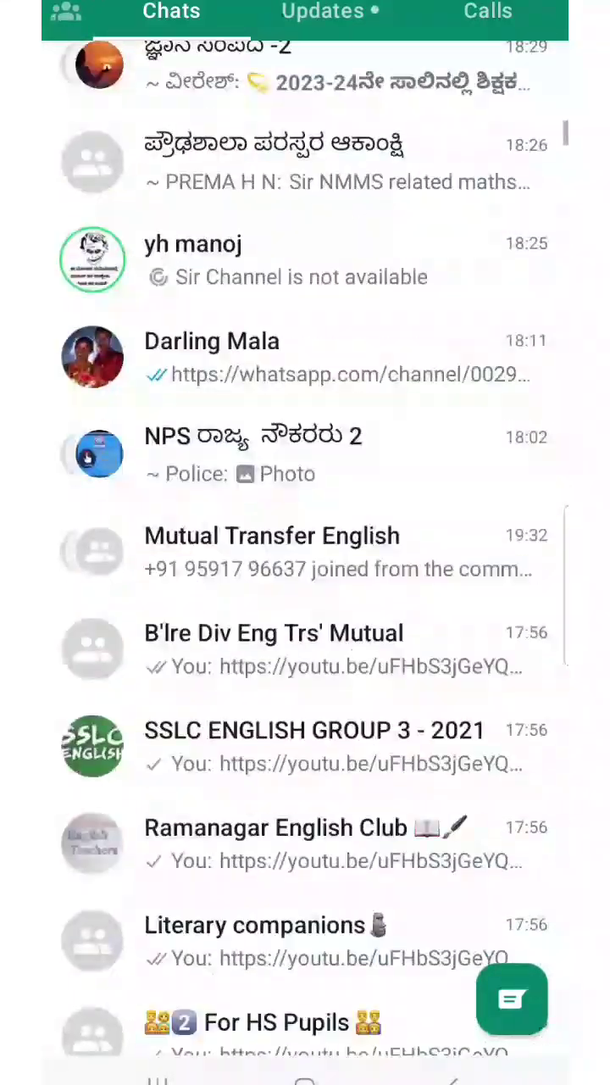
{"action": "scroll", "coordinate": [305, 542], "scroll_direction": "up", "scroll_amount": 15}
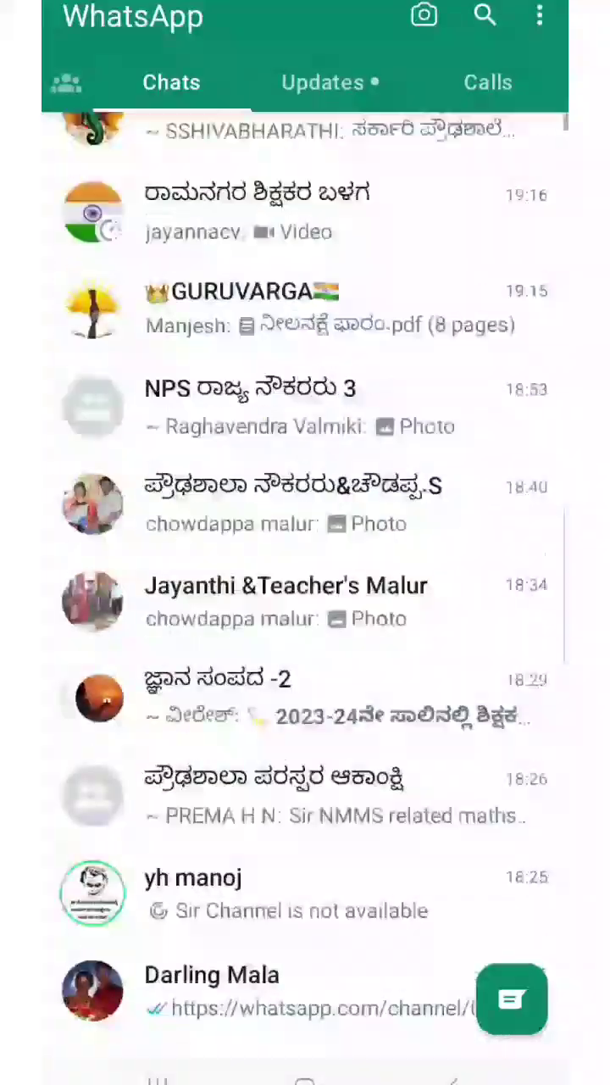
{"action": "scroll", "coordinate": [305, 542], "scroll_direction": "up", "scroll_amount": 10}
{"action": "left_click", "coordinate": [306, 1081]}
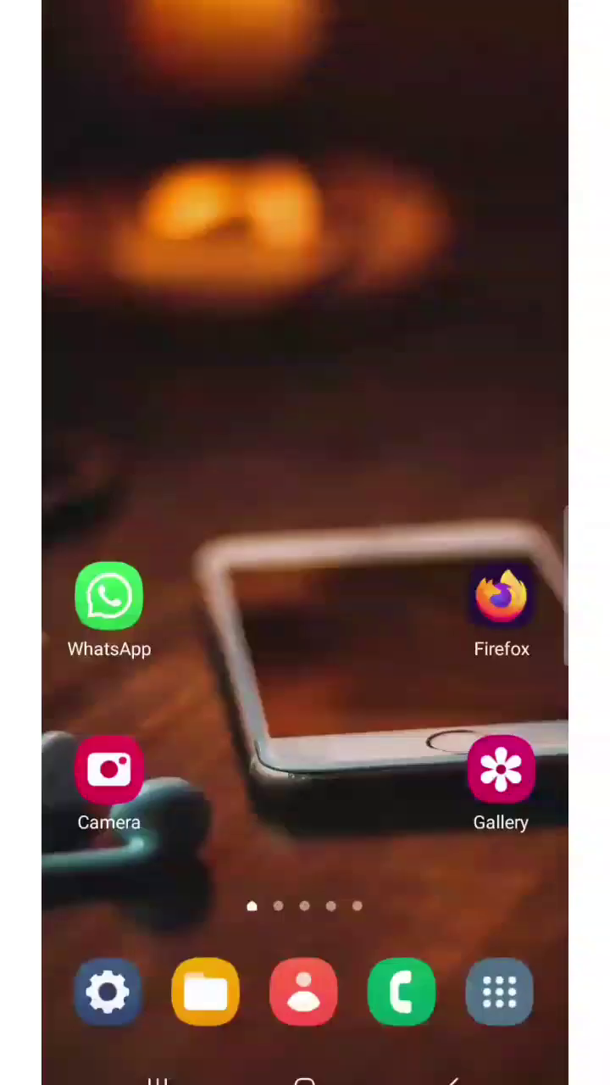
{"action": "left_click", "coordinate": [108, 598]}
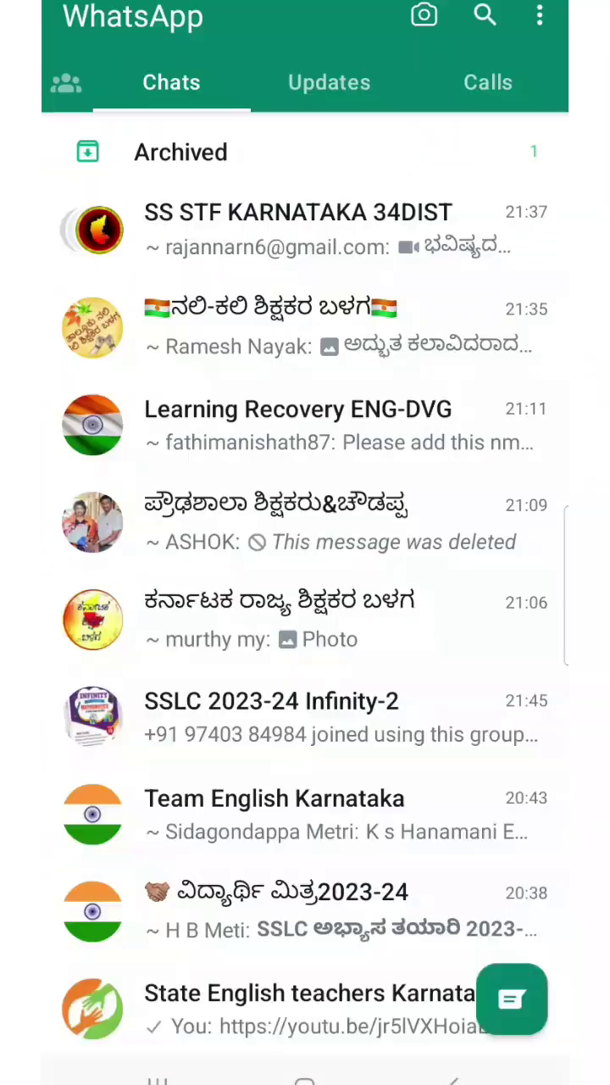
Visit the STUDENTS GROUP channel from the Updates page and come back to Updates.
{"action": "left_click", "coordinate": [329, 83]}
{"action": "scroll", "coordinate": [305, 543], "scroll_direction": "down", "scroll_amount": 1}
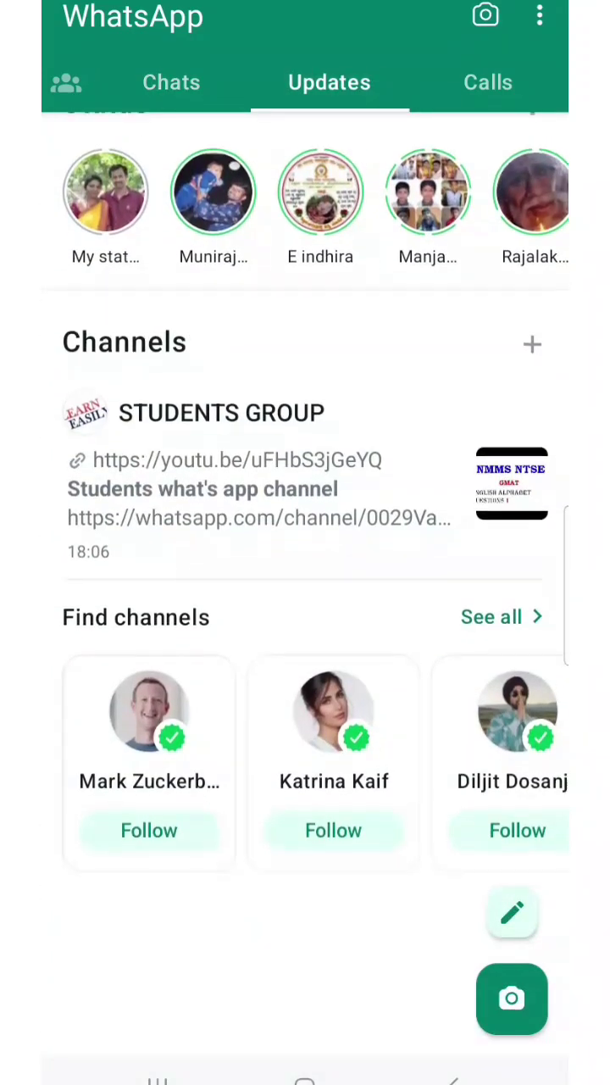
{"action": "left_click", "coordinate": [255, 487]}
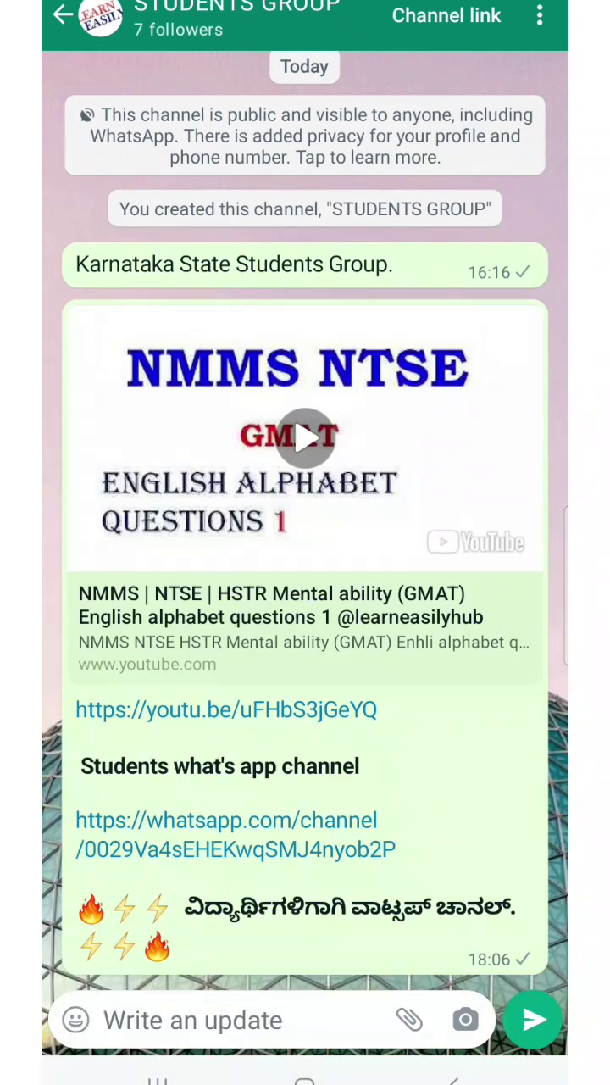
{"action": "left_click", "coordinate": [454, 1078]}
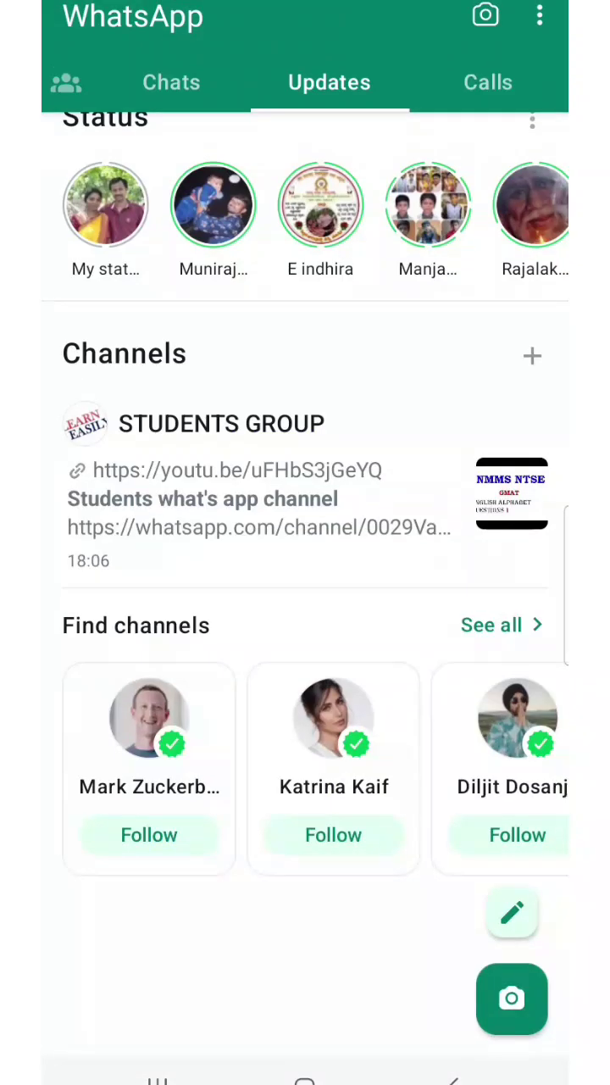
Browse the full Find channels directory.
{"action": "left_click", "coordinate": [502, 624]}
{"action": "scroll", "coordinate": [305, 543], "scroll_direction": "down", "scroll_amount": 6}
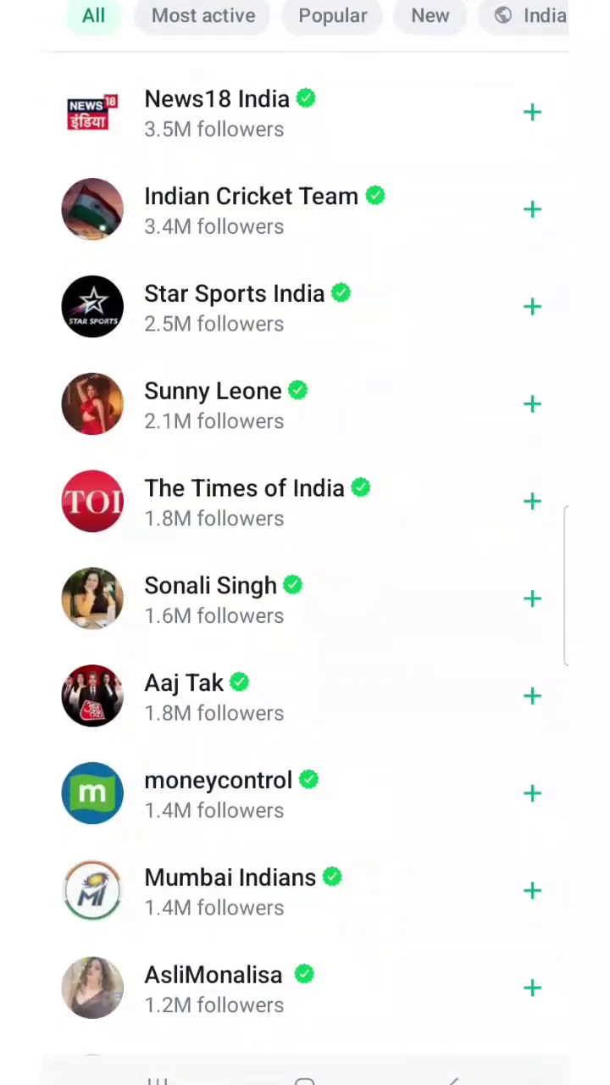
{"action": "scroll", "coordinate": [305, 542], "scroll_direction": "down", "scroll_amount": 15}
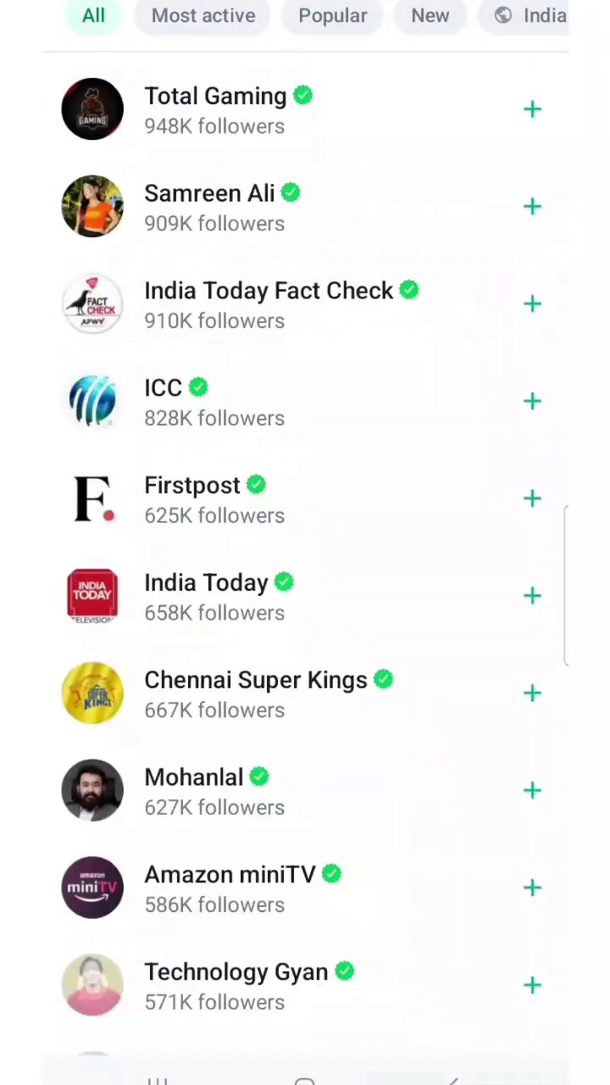
{"action": "scroll", "coordinate": [306, 543], "scroll_direction": "up", "scroll_amount": 3}
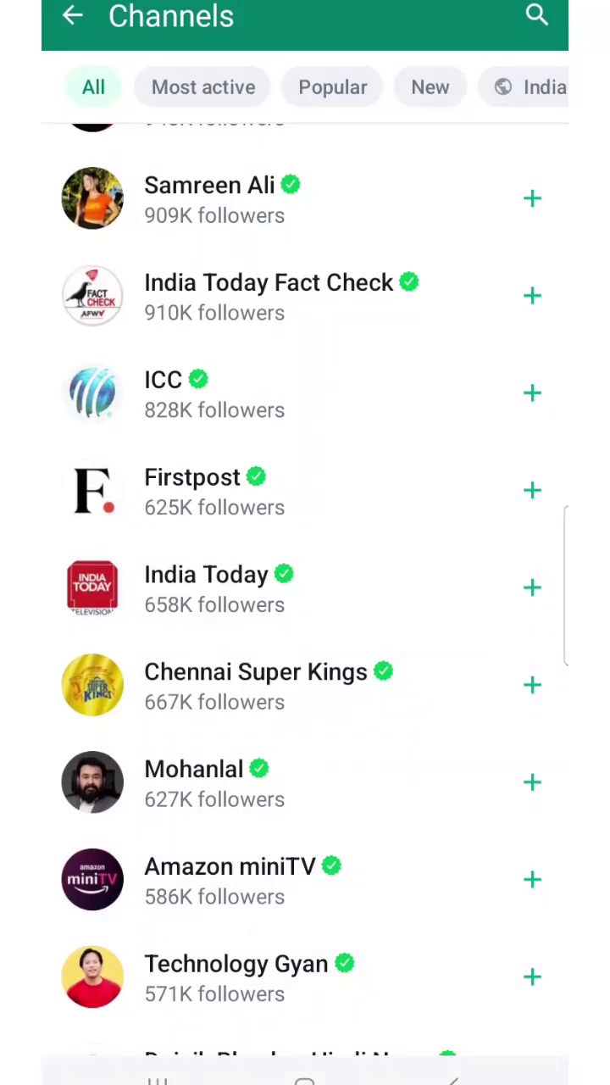
Open the ICC channel and view its info page with 830,162 followers.
{"action": "left_click", "coordinate": [254, 391]}
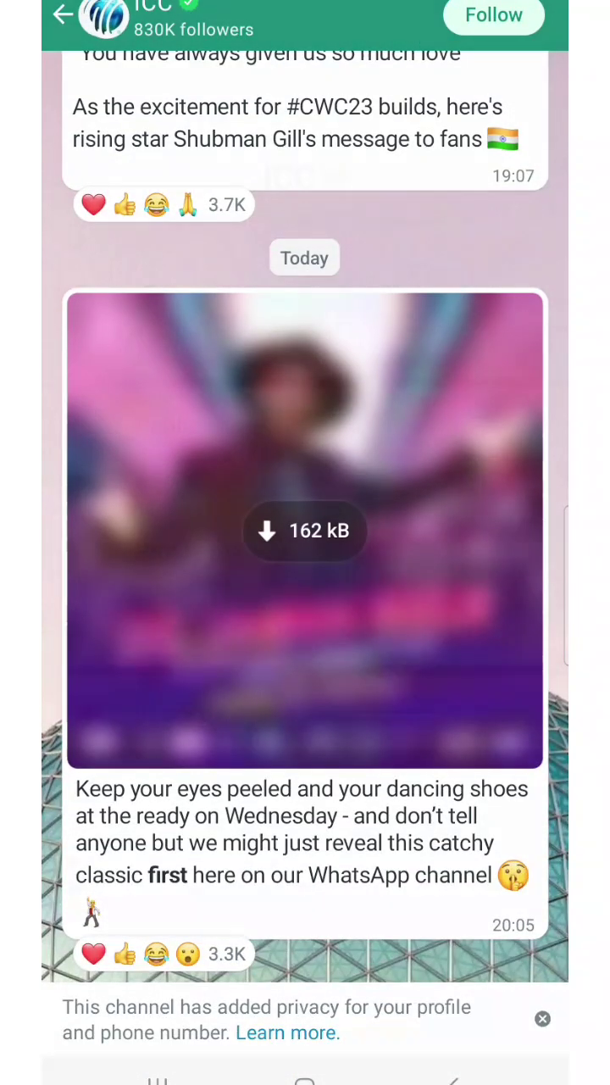
{"action": "left_click", "coordinate": [153, 19]}
{"action": "scroll", "coordinate": [305, 543], "scroll_direction": "down", "scroll_amount": 3}
{"action": "scroll", "coordinate": [306, 543], "scroll_direction": "up", "scroll_amount": 3}
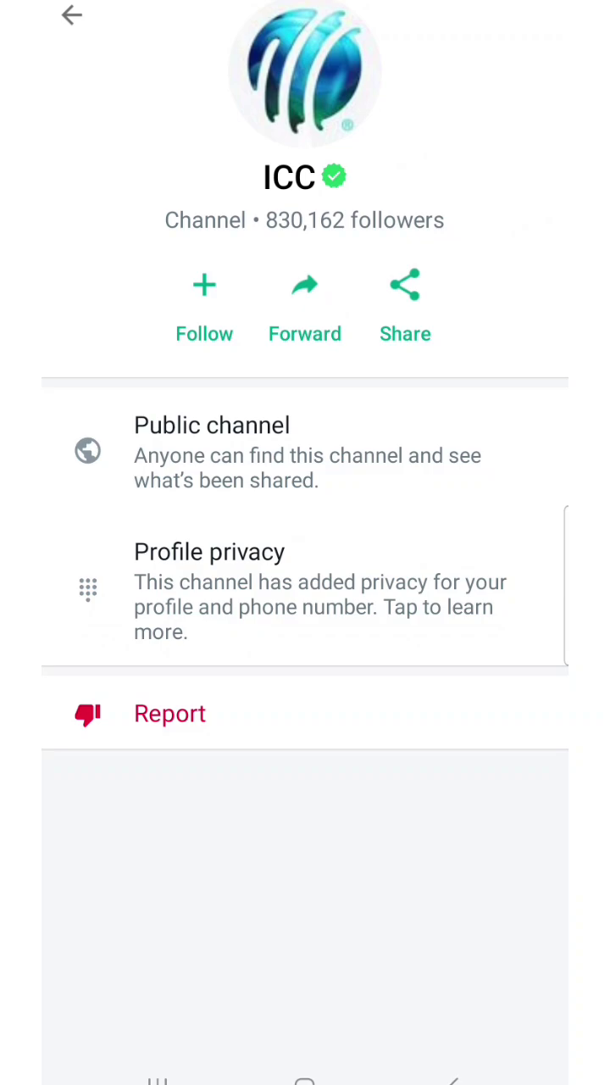
Read the ICC Profile privacy note, then back out of the channel and directory.
{"action": "left_click", "coordinate": [305, 589]}
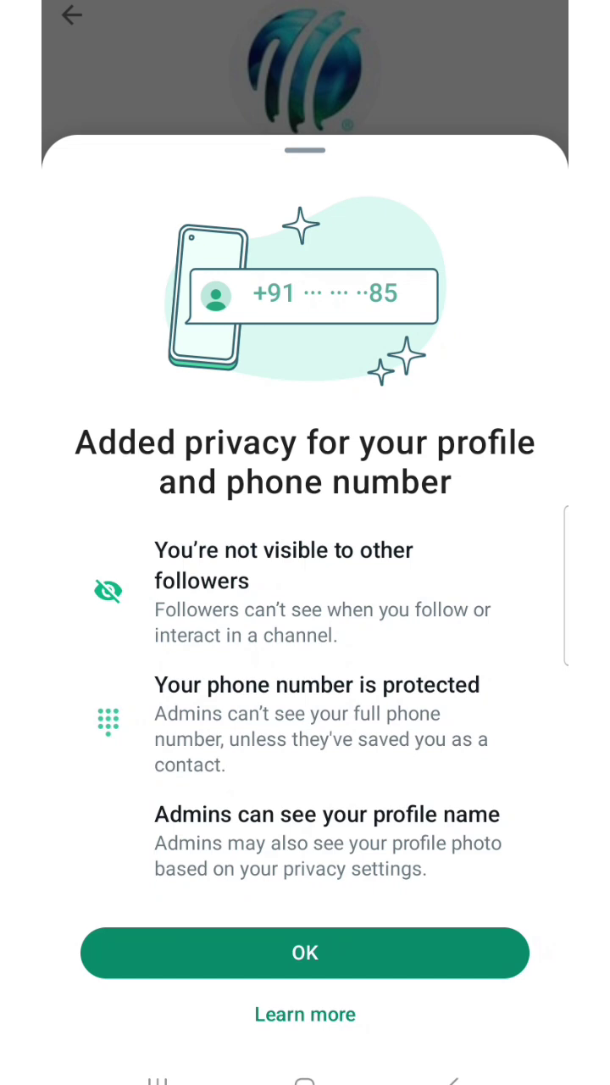
{"action": "left_click", "coordinate": [305, 953]}
{"action": "left_click", "coordinate": [452, 1078]}
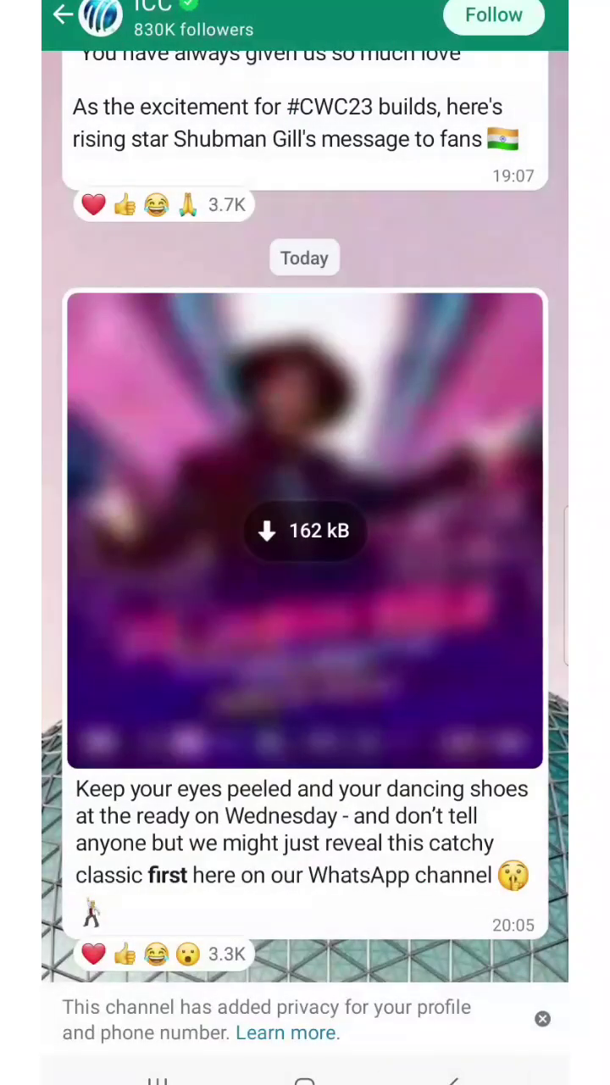
{"action": "left_click", "coordinate": [452, 1078]}
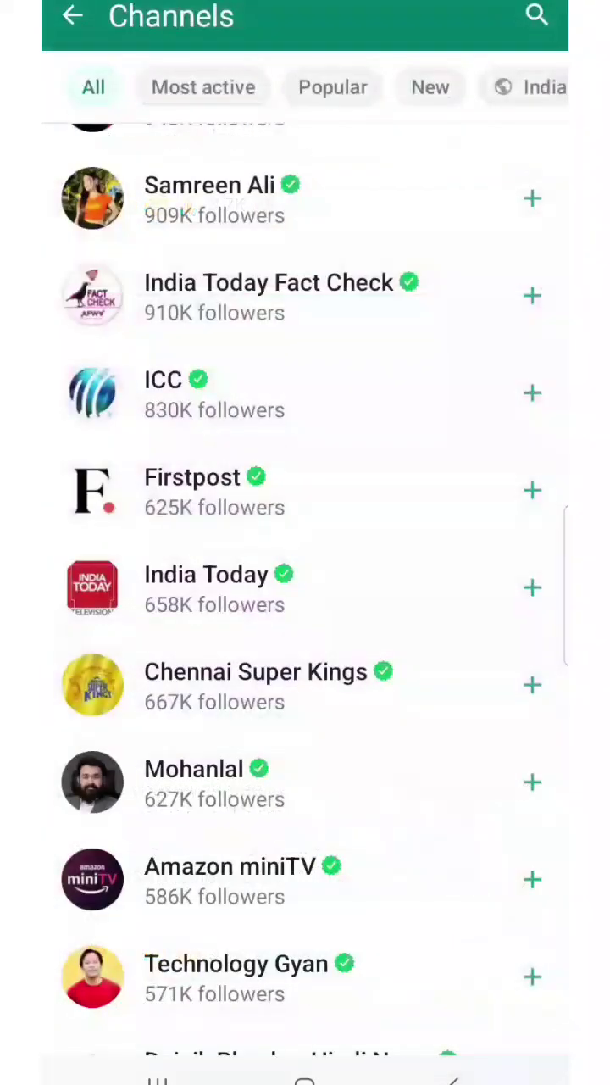
{"action": "scroll", "coordinate": [305, 593], "scroll_direction": "up", "scroll_amount": 10}
{"action": "left_click", "coordinate": [452, 1078]}
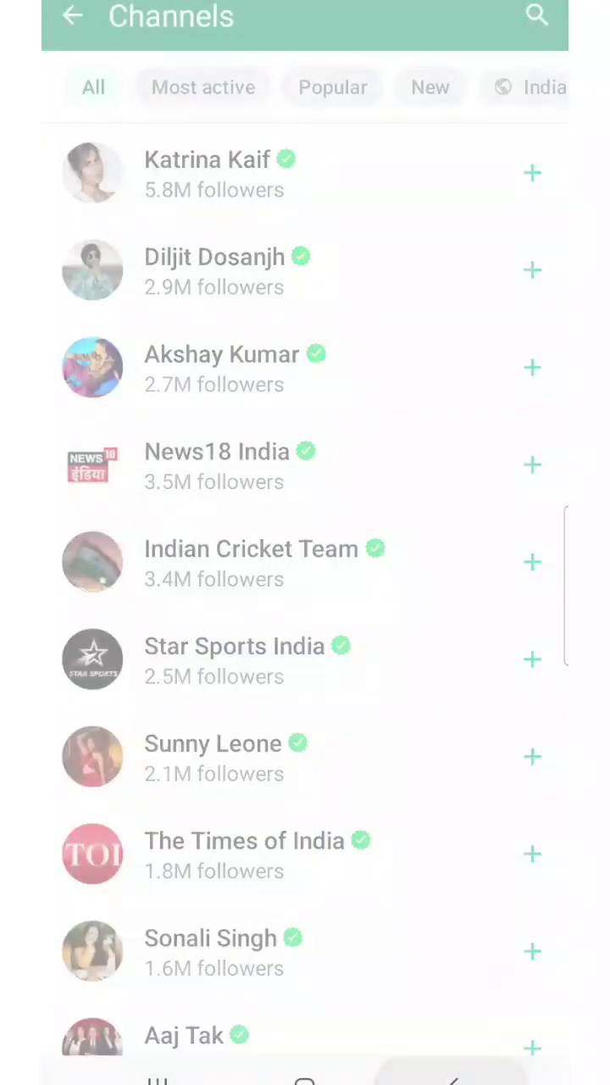
Switch to Chats and scroll through the conversation list.
{"action": "left_click", "coordinate": [171, 83]}
{"action": "scroll", "coordinate": [305, 560], "scroll_direction": "down", "scroll_amount": 15}
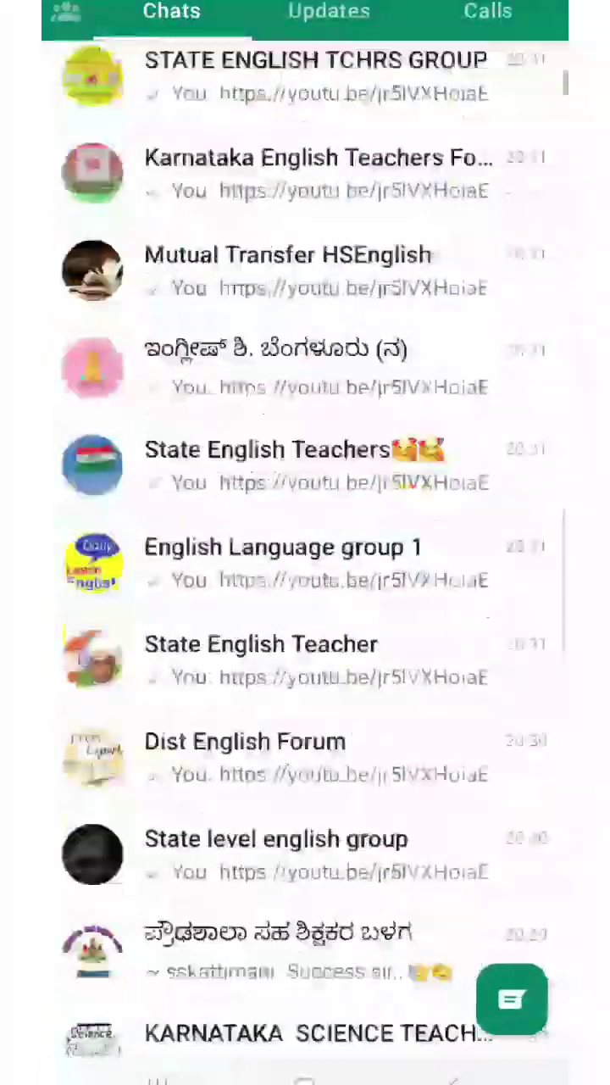
{"action": "scroll", "coordinate": [305, 559], "scroll_direction": "up", "scroll_amount": 15}
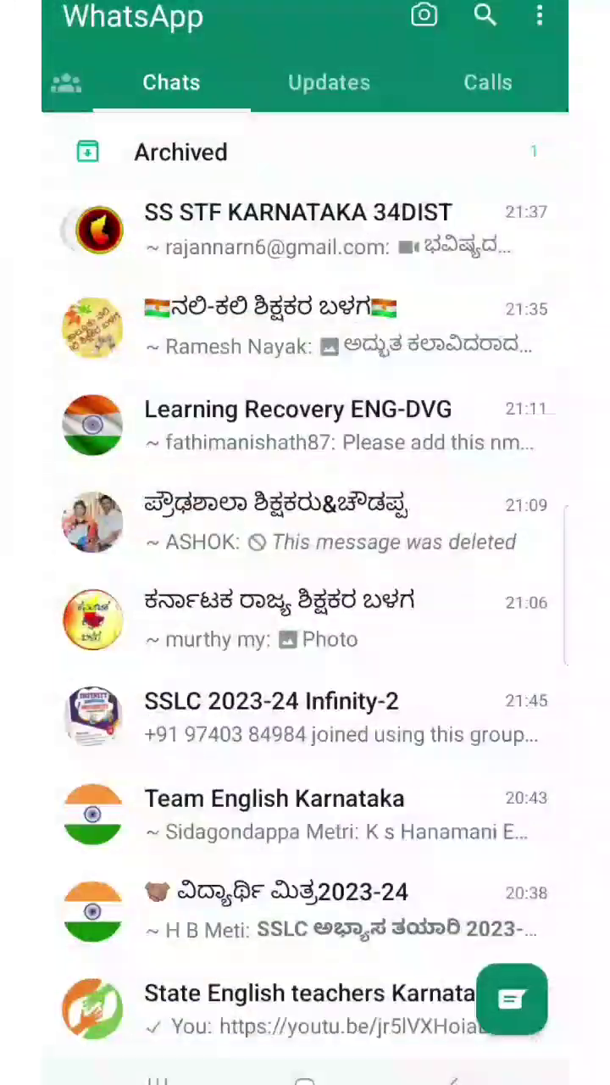
From Updates, start a new channel and pass the introduction to the empty form.
{"action": "left_click", "coordinate": [329, 82]}
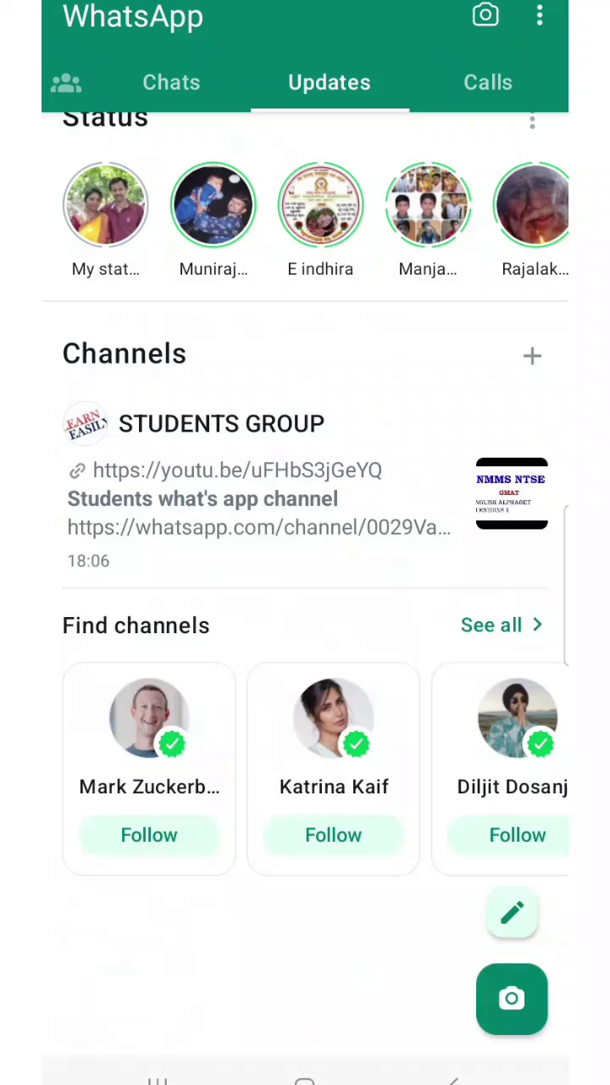
{"action": "left_click", "coordinate": [531, 356]}
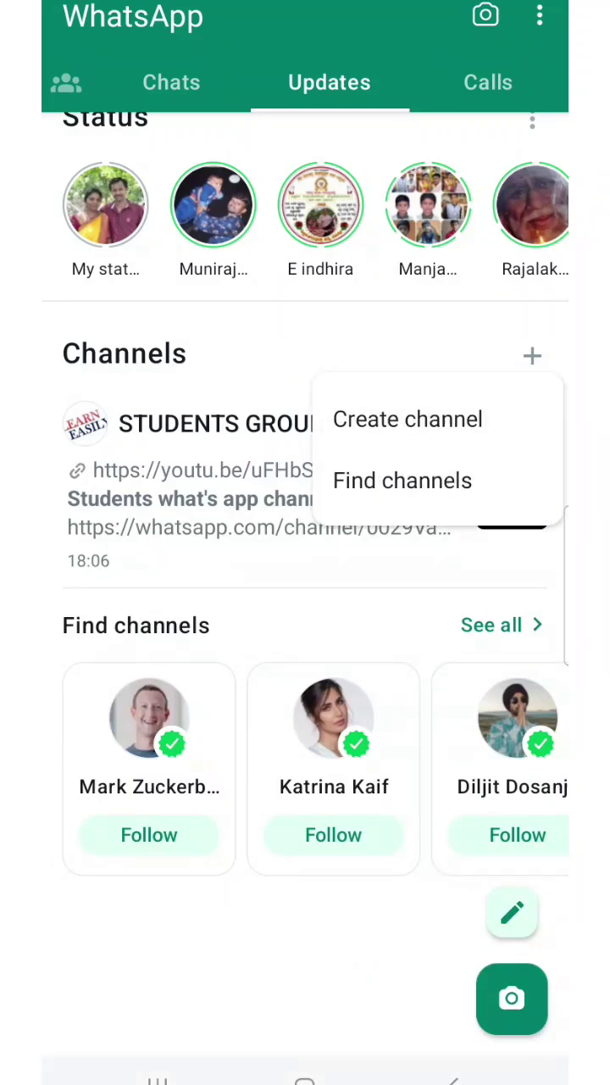
{"action": "left_click", "coordinate": [408, 418]}
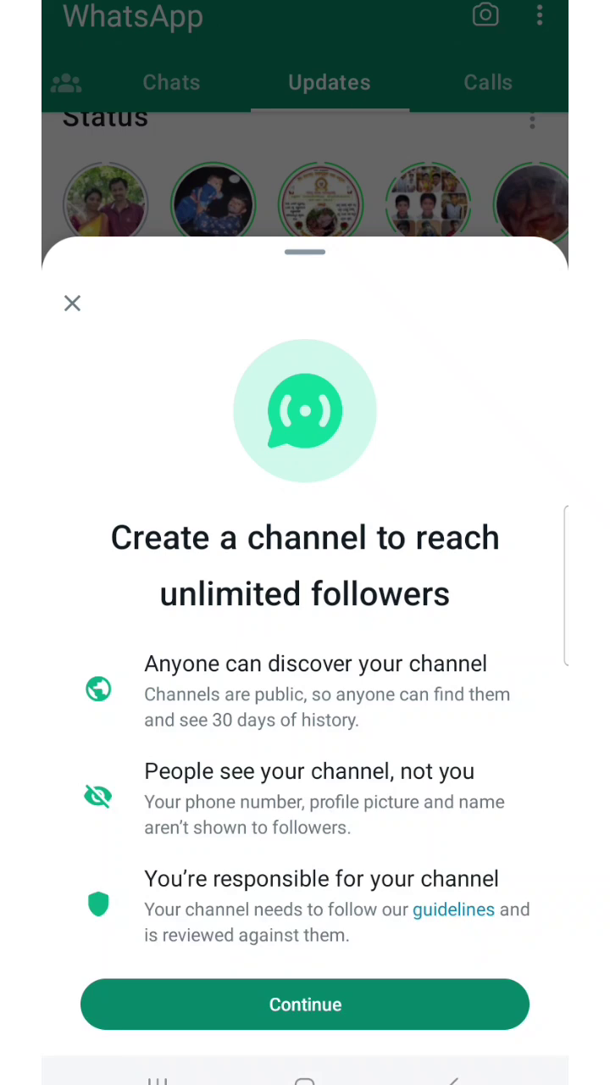
{"action": "left_click", "coordinate": [306, 1003]}
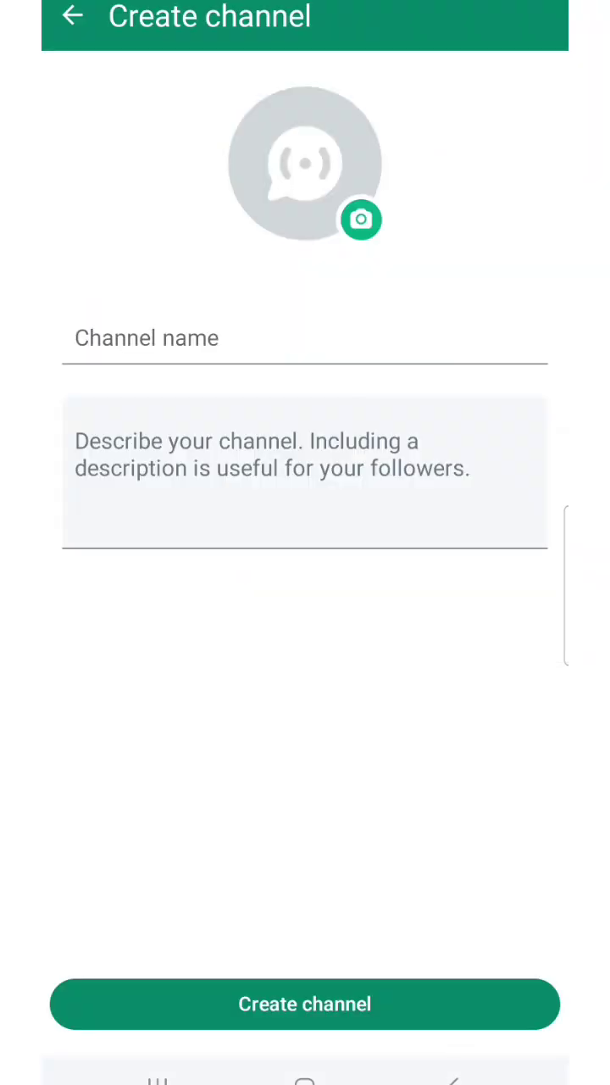
Name the channel draft 'Education'.
{"action": "left_click", "coordinate": [305, 338]}
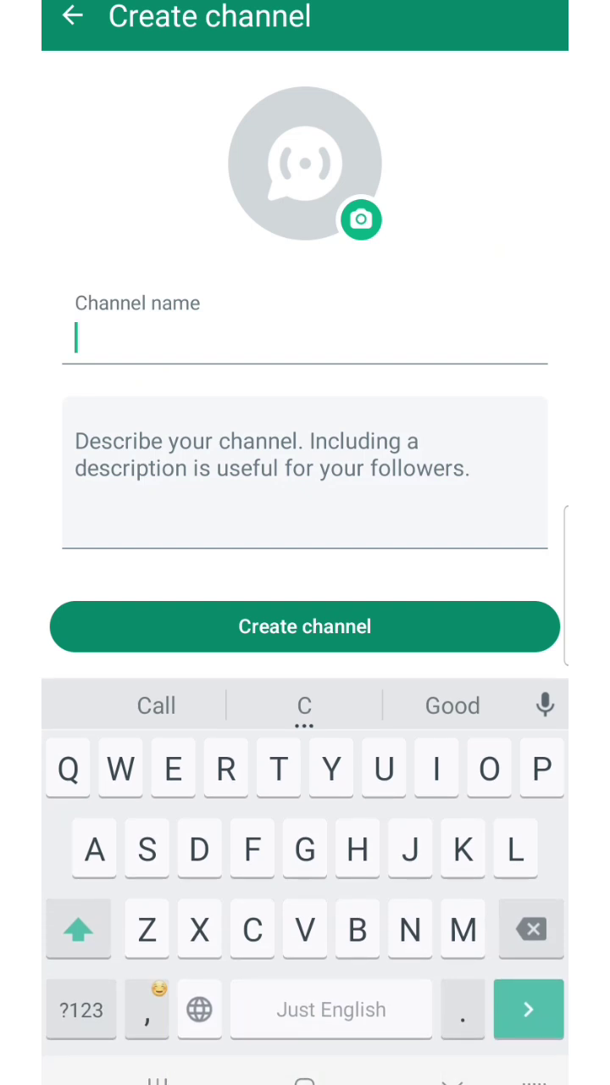
{"action": "type", "text": "Ab"}
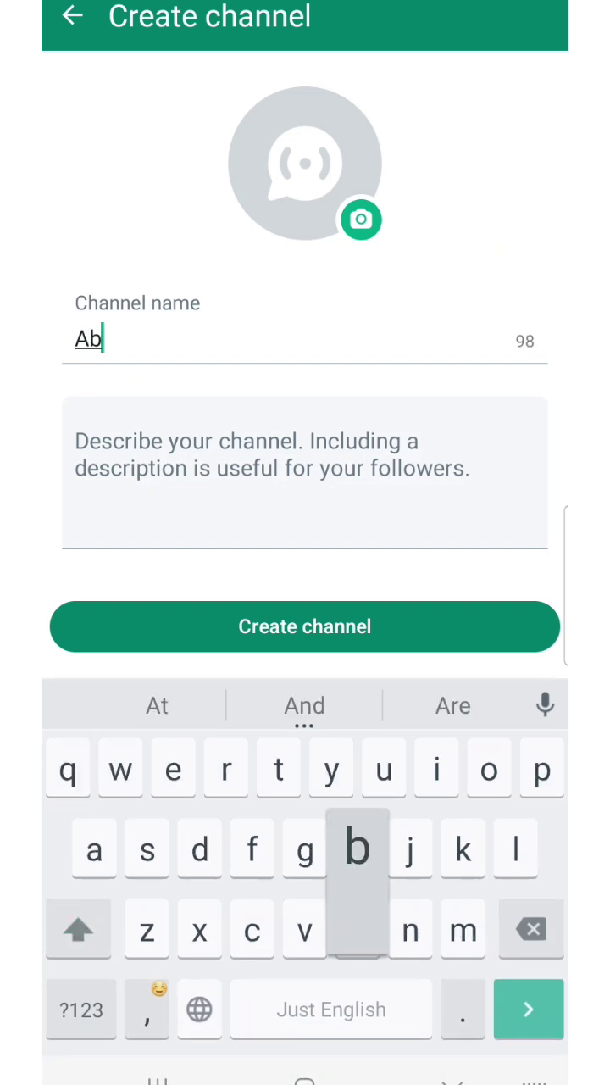
{"action": "key", "text": "BackSpace"}
{"action": "key", "text": "BackSpace"}
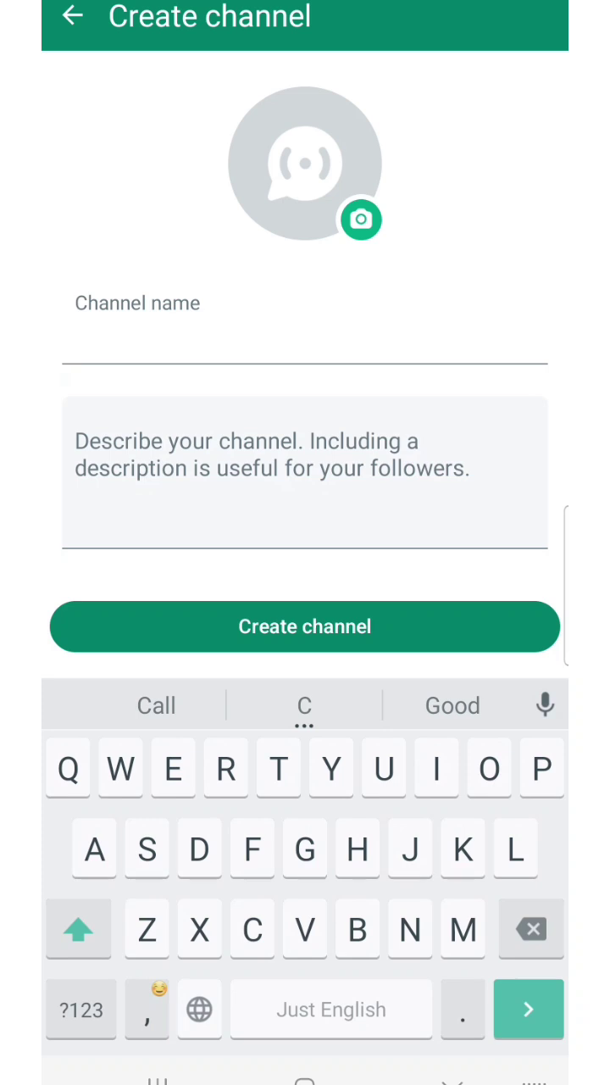
{"action": "type", "text": "Educat"}
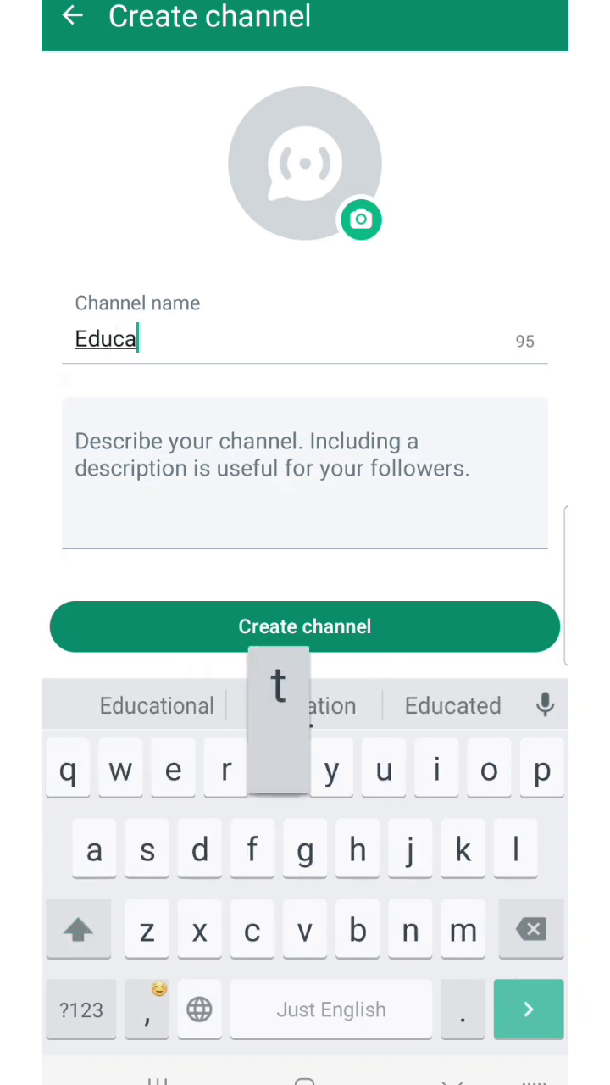
{"action": "left_click", "coordinate": [304, 706]}
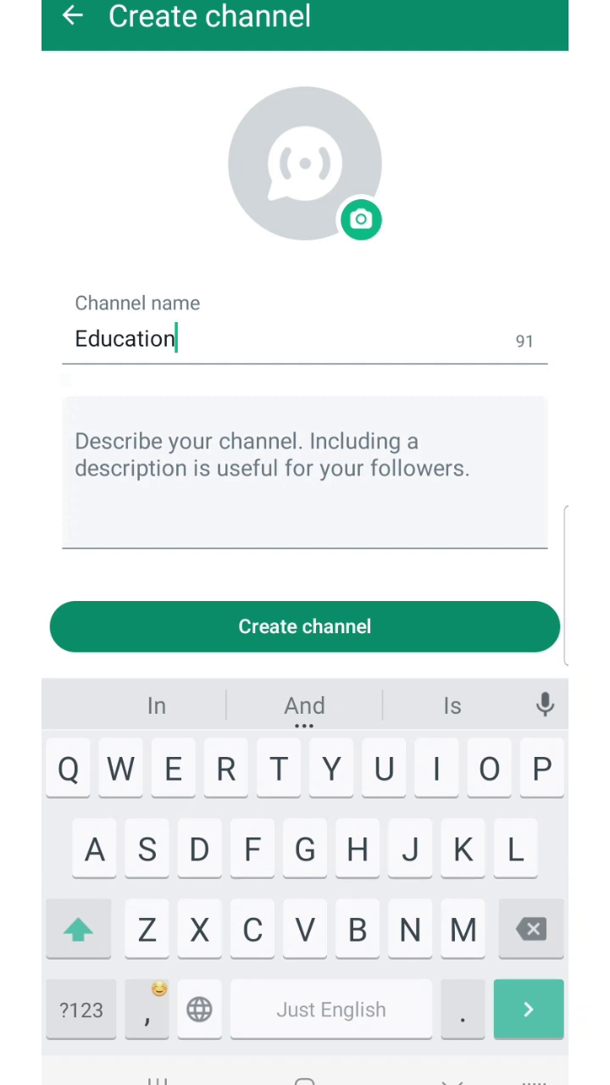
Write the description 'Educational channel for students' and bring up the channel picture options.
{"action": "left_click", "coordinate": [528, 1009]}
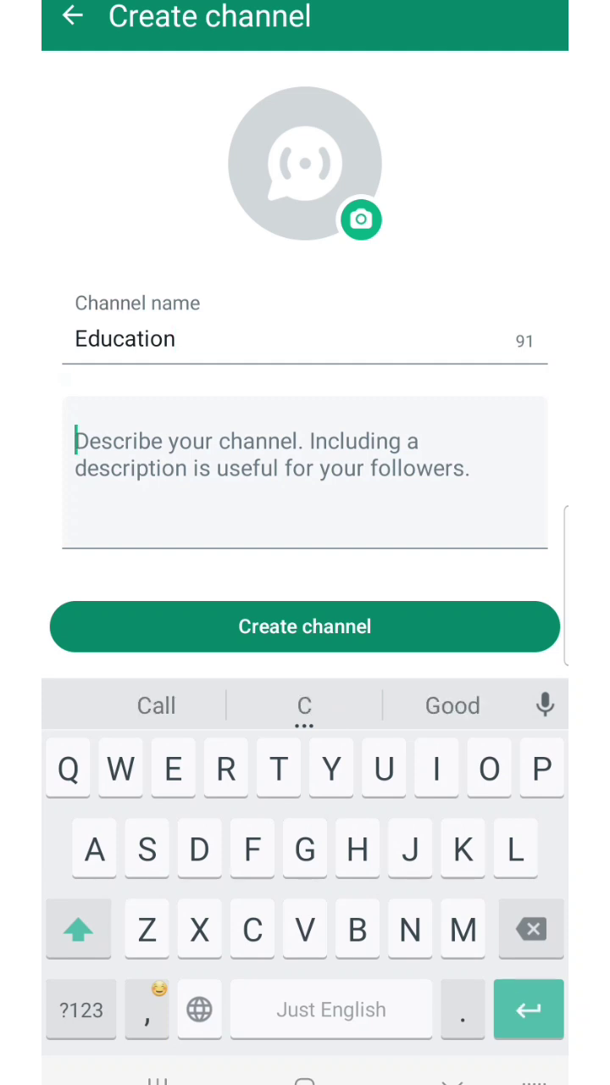
{"action": "type", "text": "Educ"}
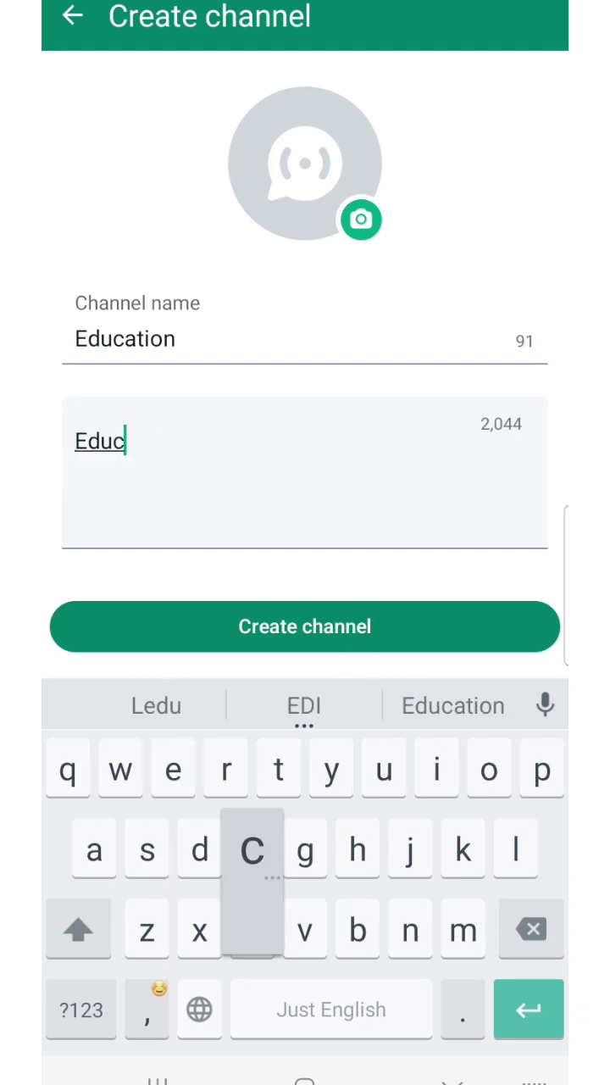
{"action": "type", "text": "a"}
{"action": "left_click", "coordinate": [157, 705]}
{"action": "type", "text": "chan"}
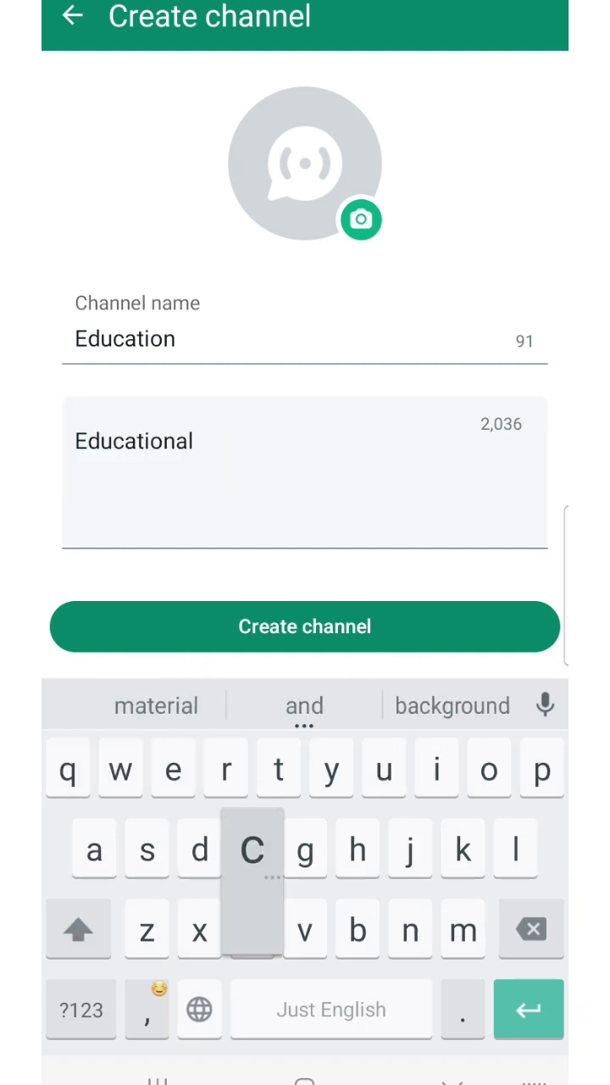
{"action": "type", "text": "nel "}
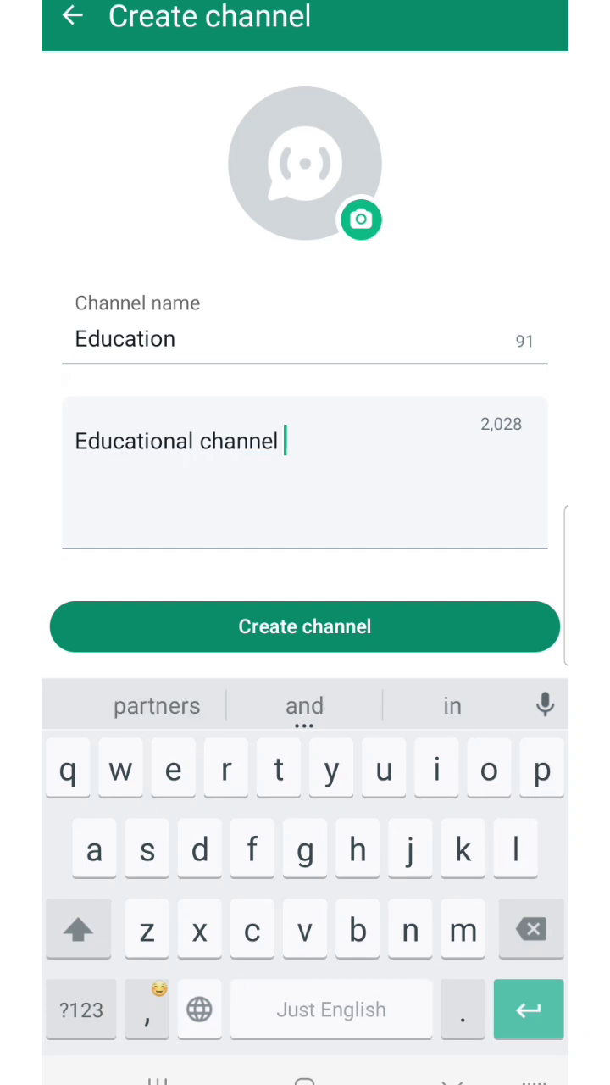
{"action": "type", "text": "for "}
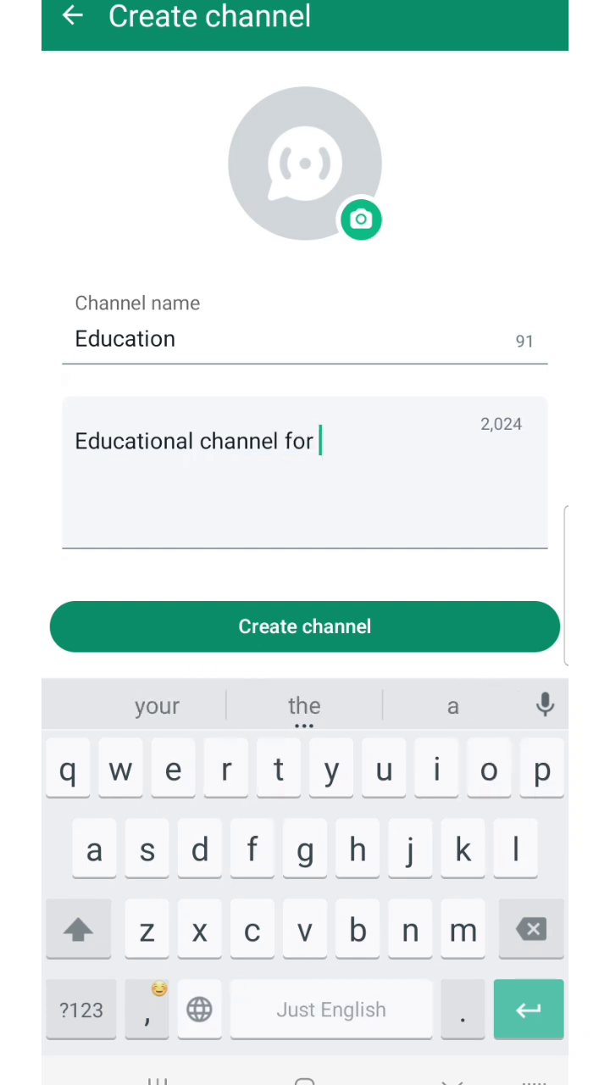
{"action": "type", "text": "students"}
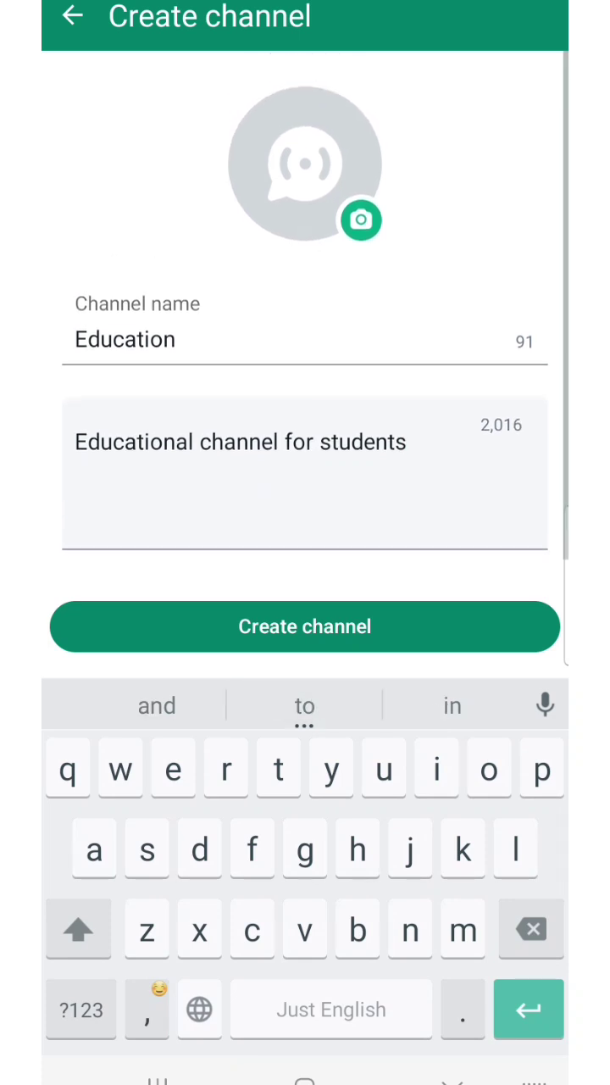
{"action": "left_click", "coordinate": [362, 178]}
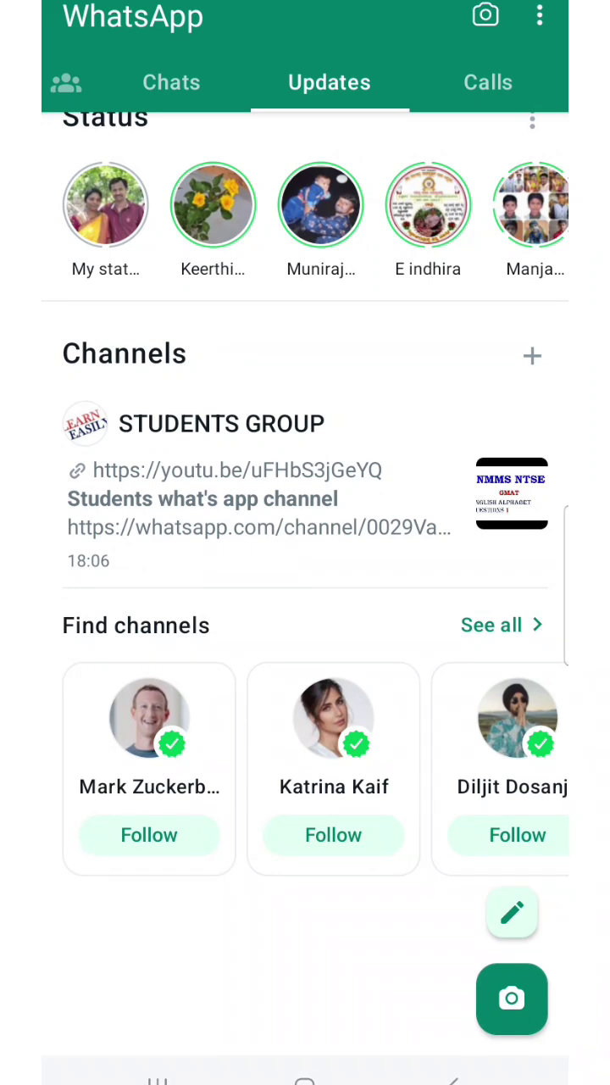
Start a new channel again and name it 'Education'.
{"action": "left_click", "coordinate": [532, 356]}
{"action": "left_click", "coordinate": [407, 417]}
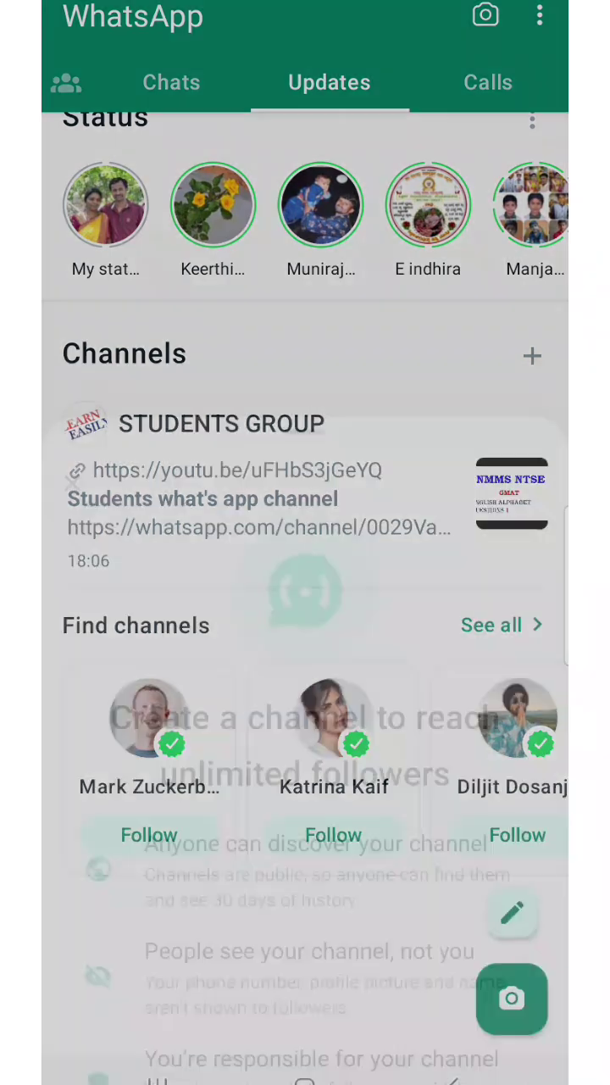
{"action": "left_click", "coordinate": [305, 1004]}
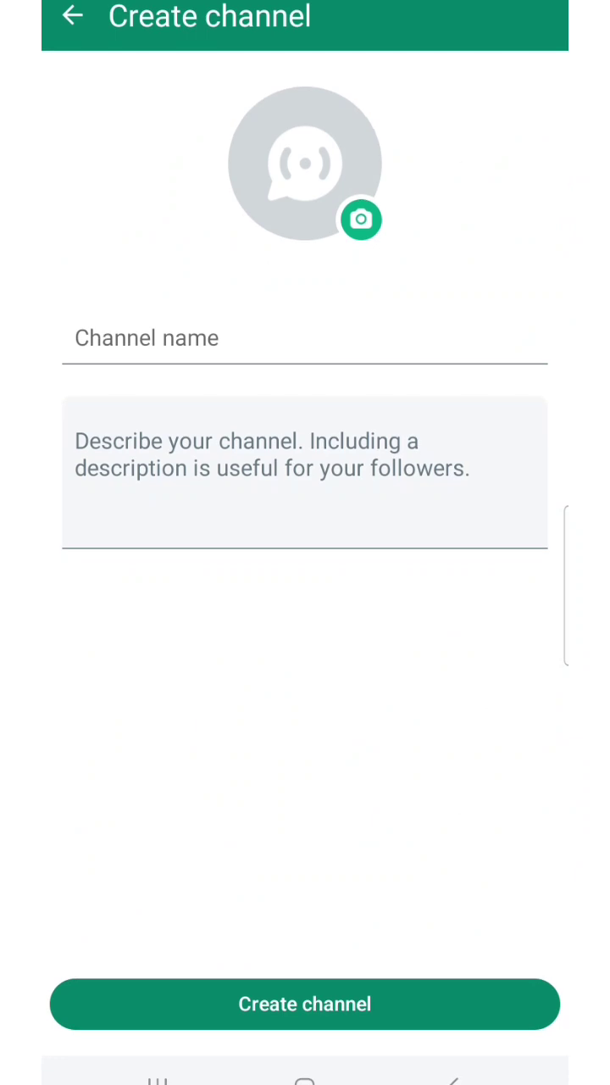
{"action": "type", "text": "Ed"}
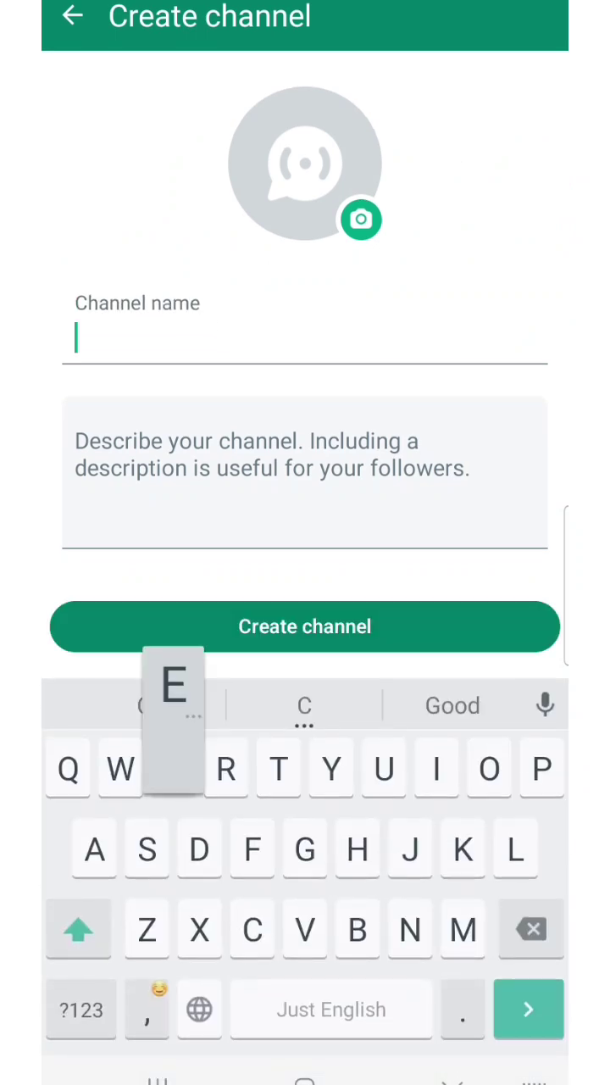
{"action": "type", "text": "ucation"}
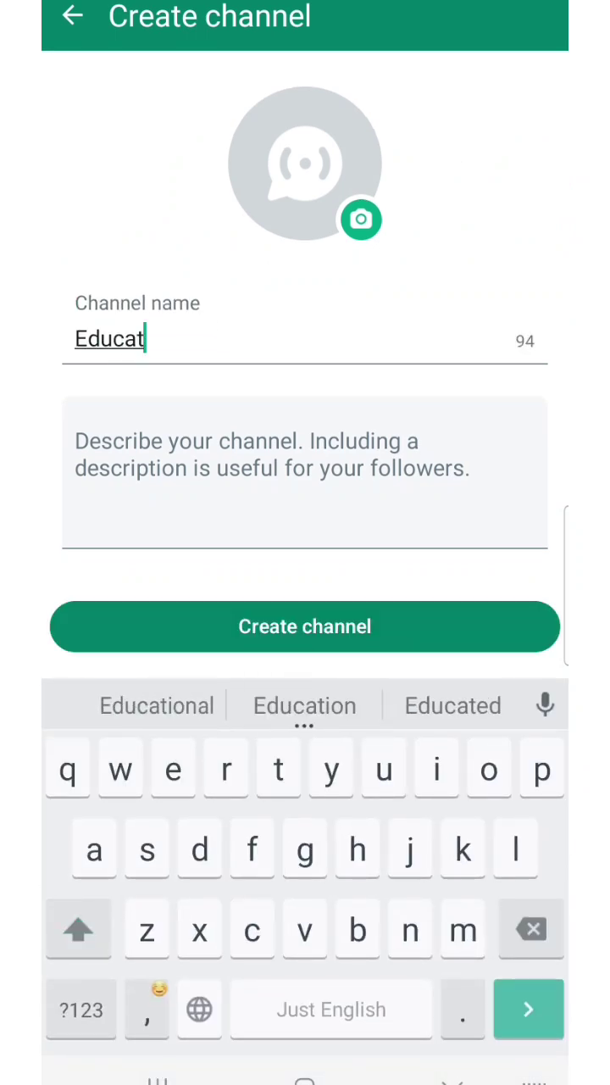
Enter the description 'Educational materials' and create the channel.
{"action": "left_click", "coordinate": [255, 458]}
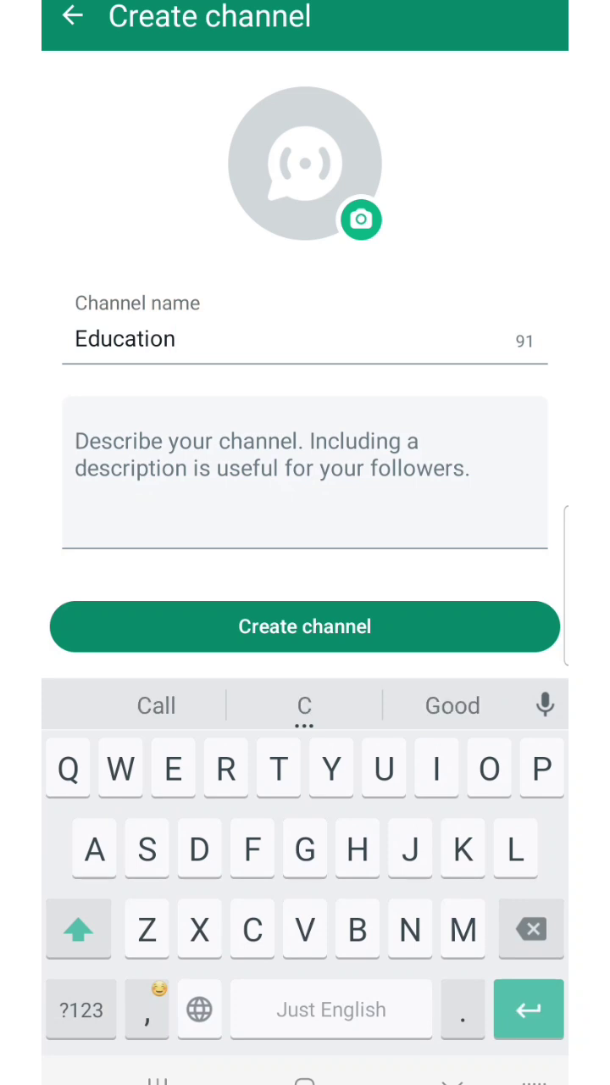
{"action": "type", "text": "Esu"}
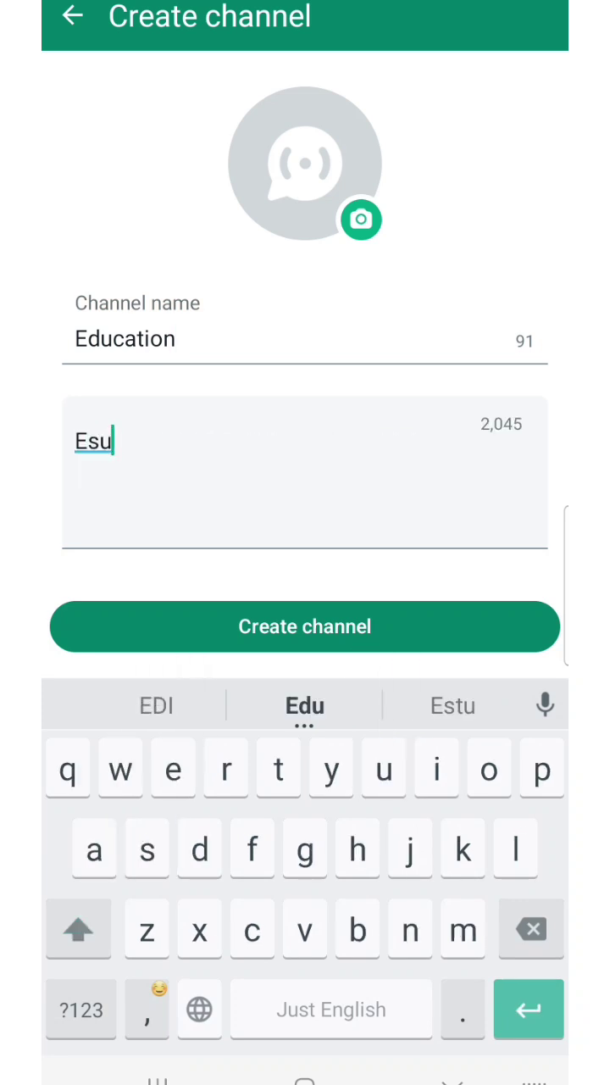
{"action": "key", "text": "BackSpace"}
{"action": "key", "text": "BackSpace"}
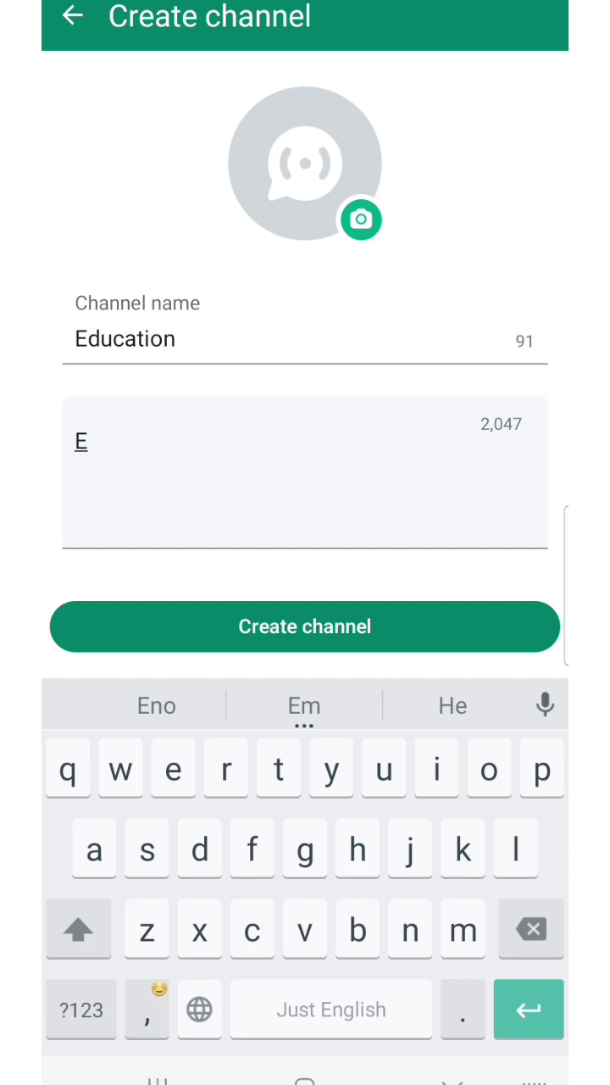
{"action": "type", "text": "duca"}
{"action": "left_click", "coordinate": [157, 705]}
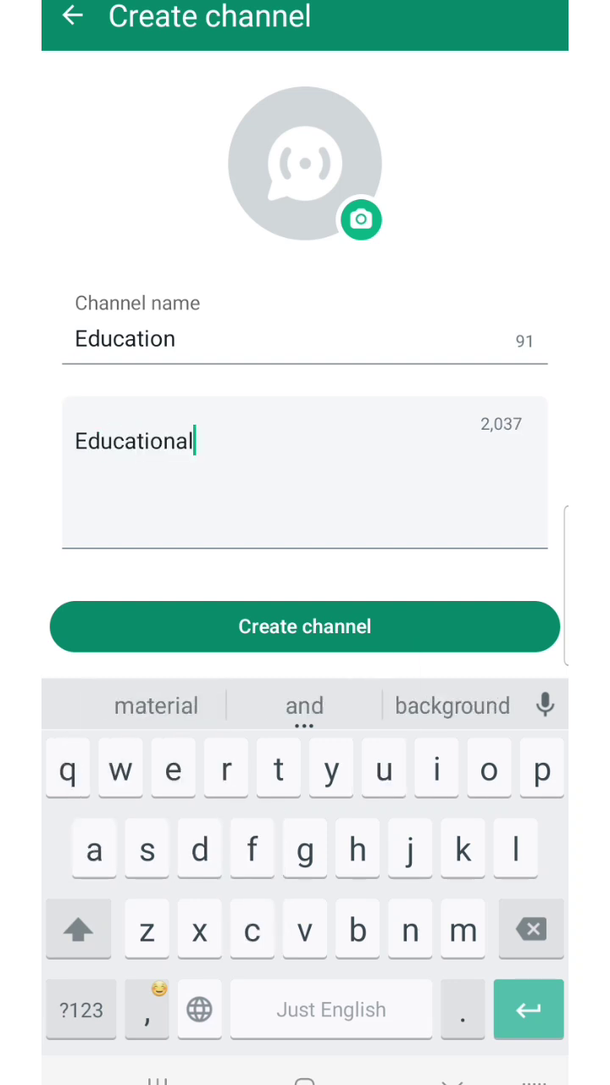
{"action": "type", "text": "materu"}
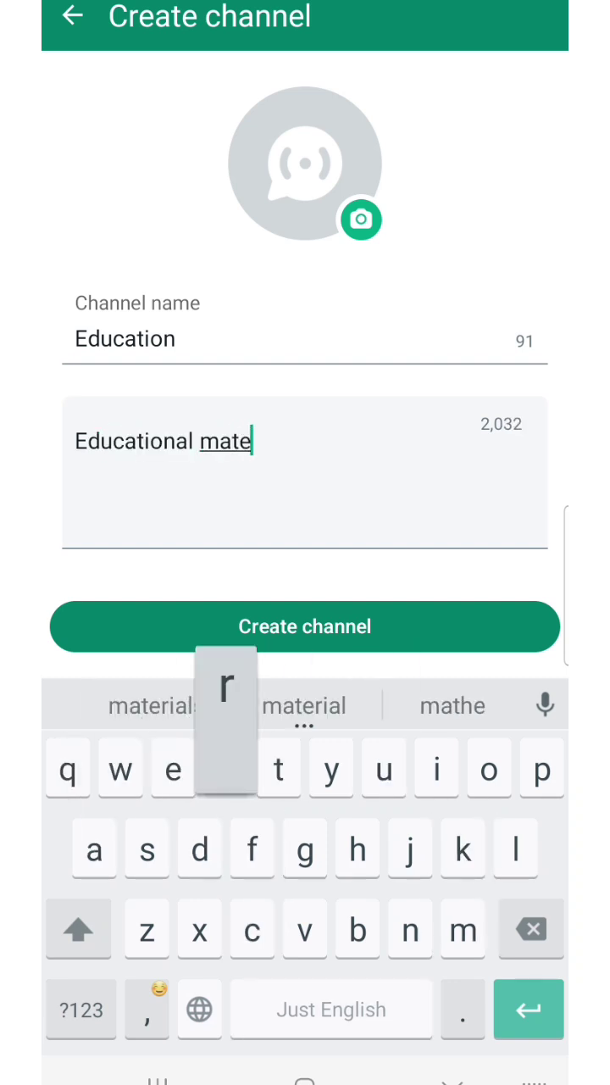
{"action": "left_click", "coordinate": [157, 705]}
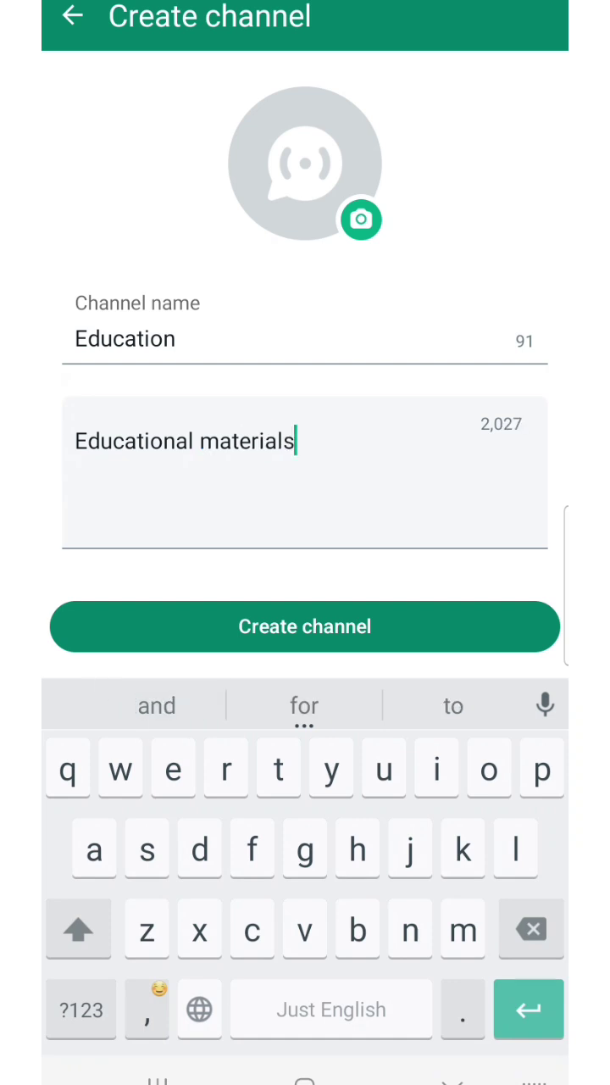
{"action": "left_click", "coordinate": [305, 626]}
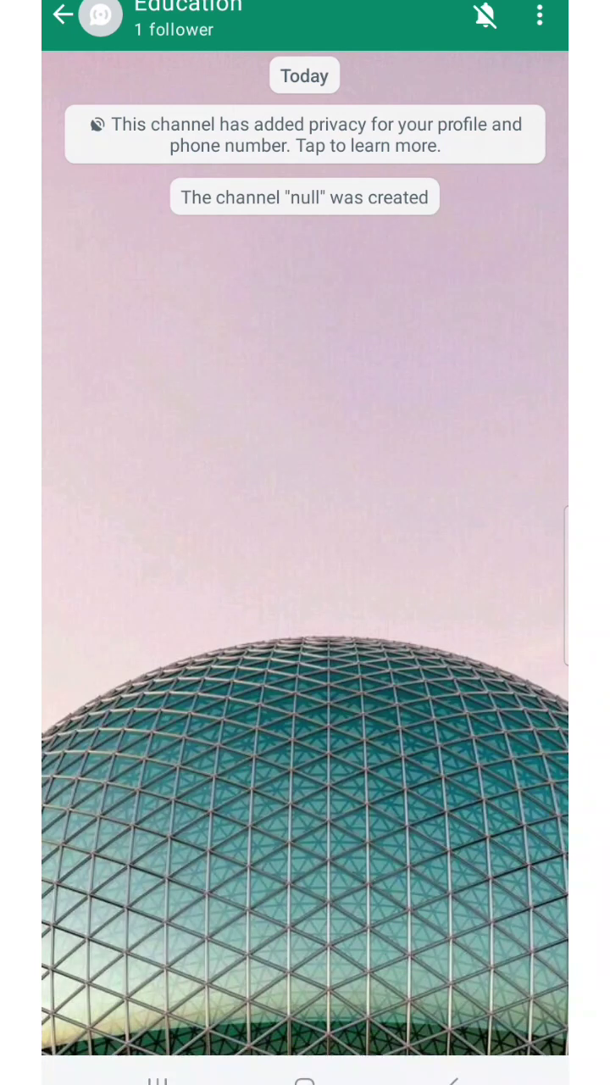
Open the Education channel from Updates and read its info and Profile privacy note.
{"action": "left_click", "coordinate": [453, 1079]}
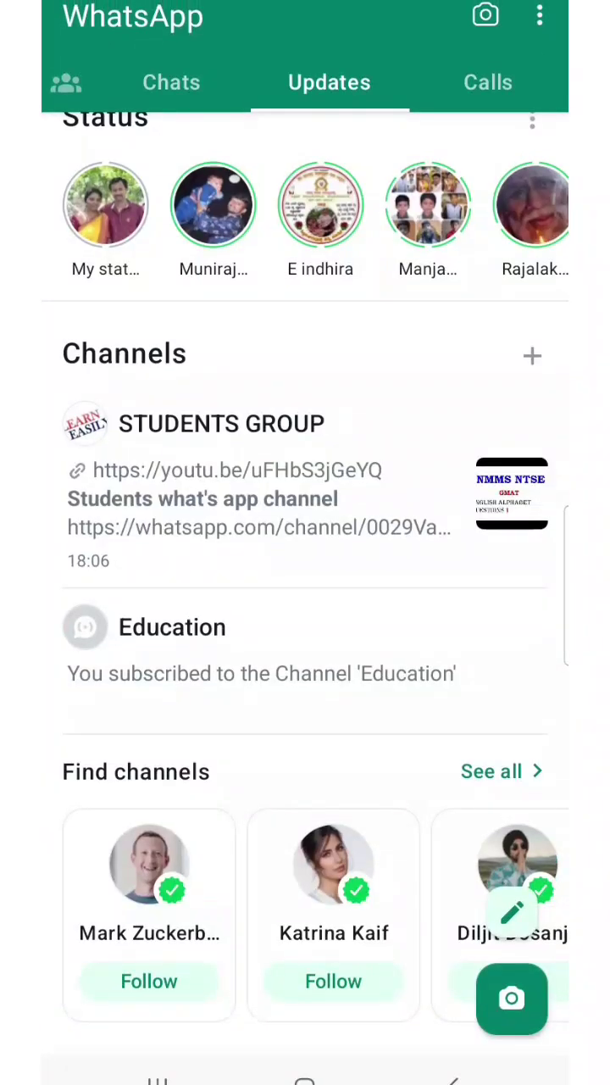
{"action": "left_click", "coordinate": [254, 653]}
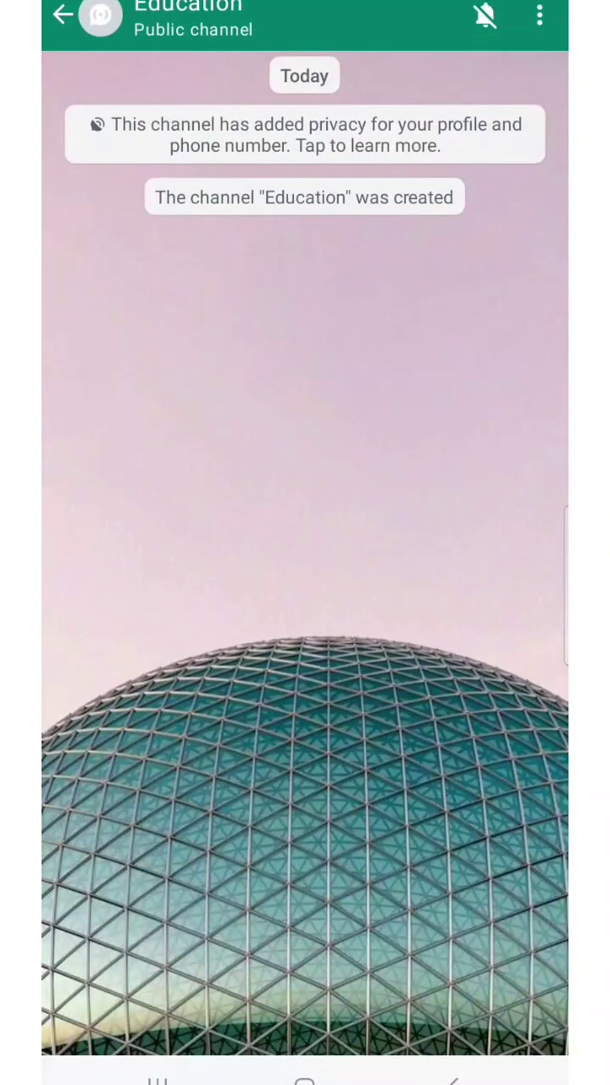
{"action": "left_click", "coordinate": [193, 19]}
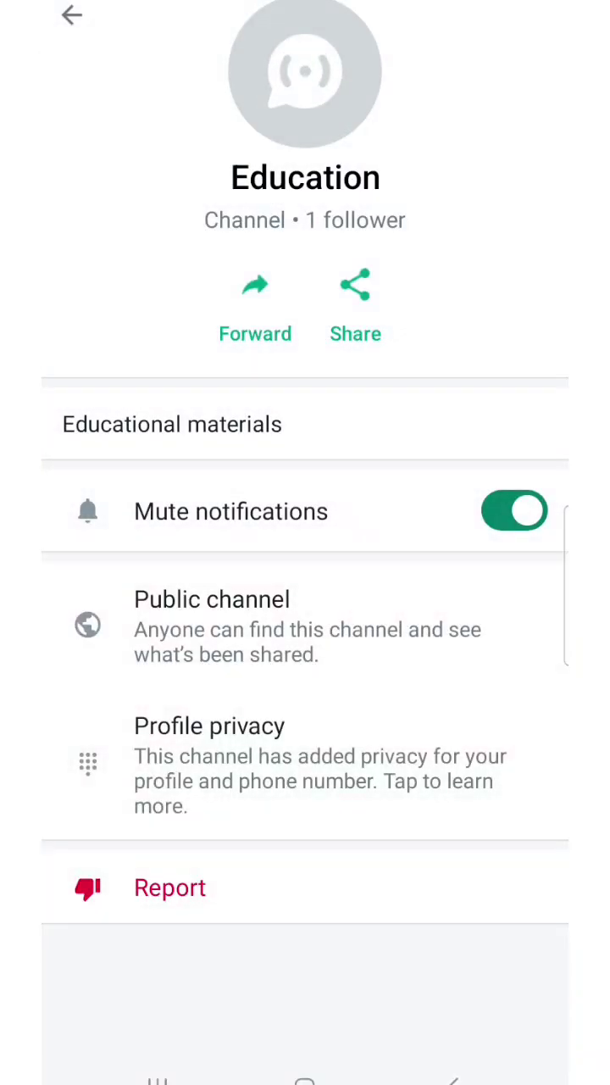
{"action": "left_click", "coordinate": [305, 763]}
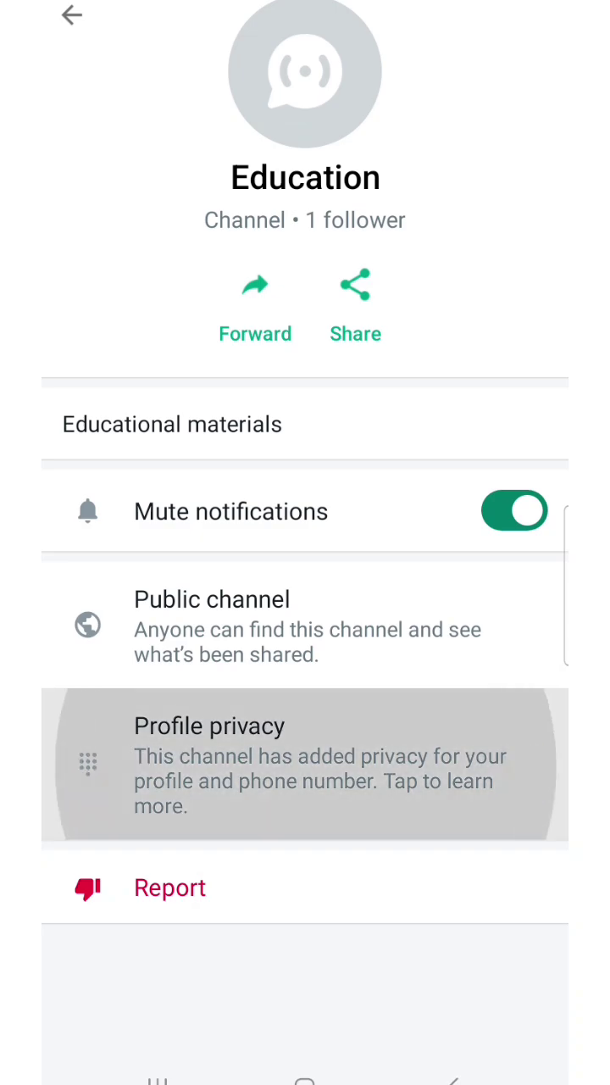
{"action": "left_click", "coordinate": [305, 953]}
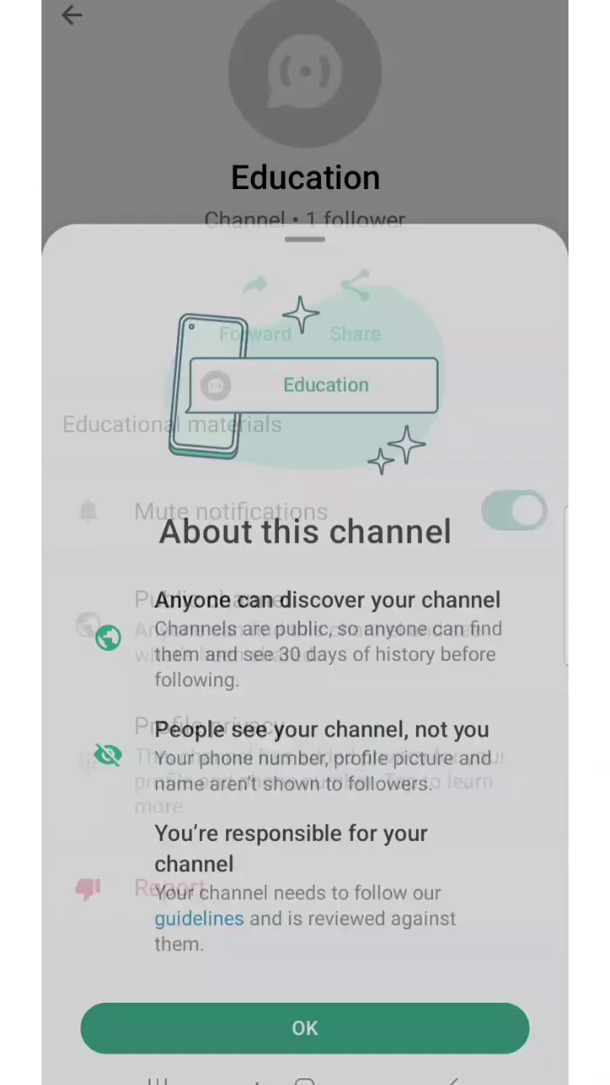
Reopen the Education channel from Updates and show its info via the ⋮ menu.
{"action": "left_click", "coordinate": [453, 1074]}
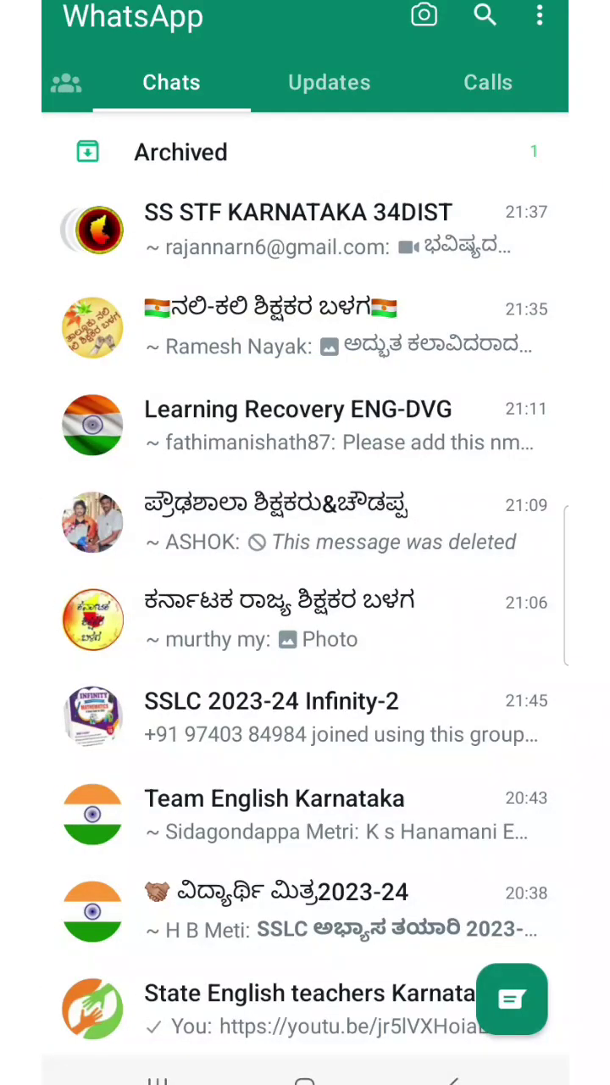
{"action": "left_click", "coordinate": [329, 82]}
{"action": "left_click", "coordinate": [305, 505]}
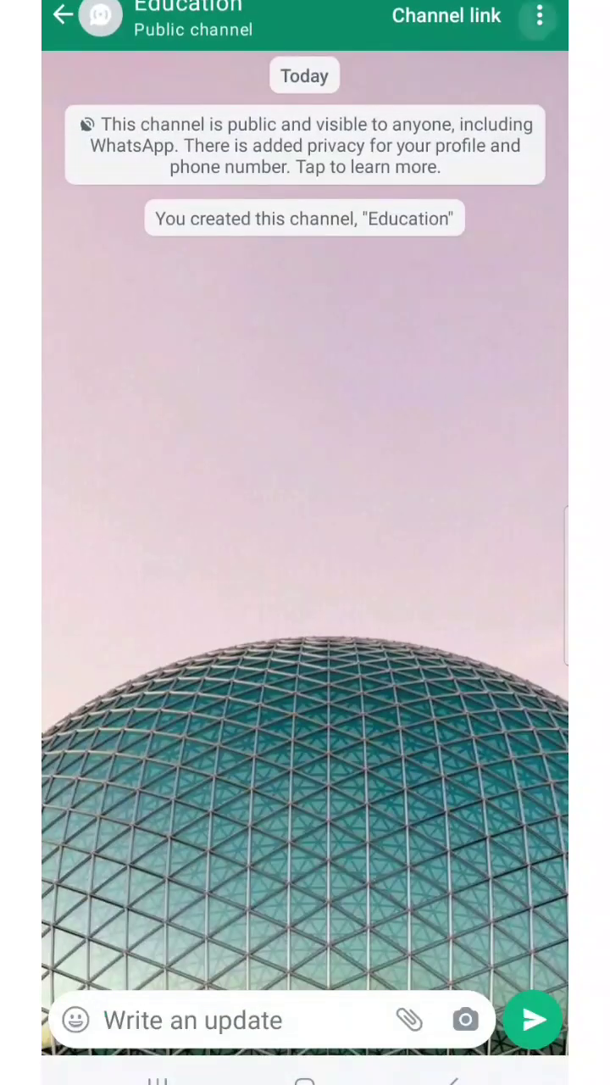
{"action": "left_click", "coordinate": [540, 15]}
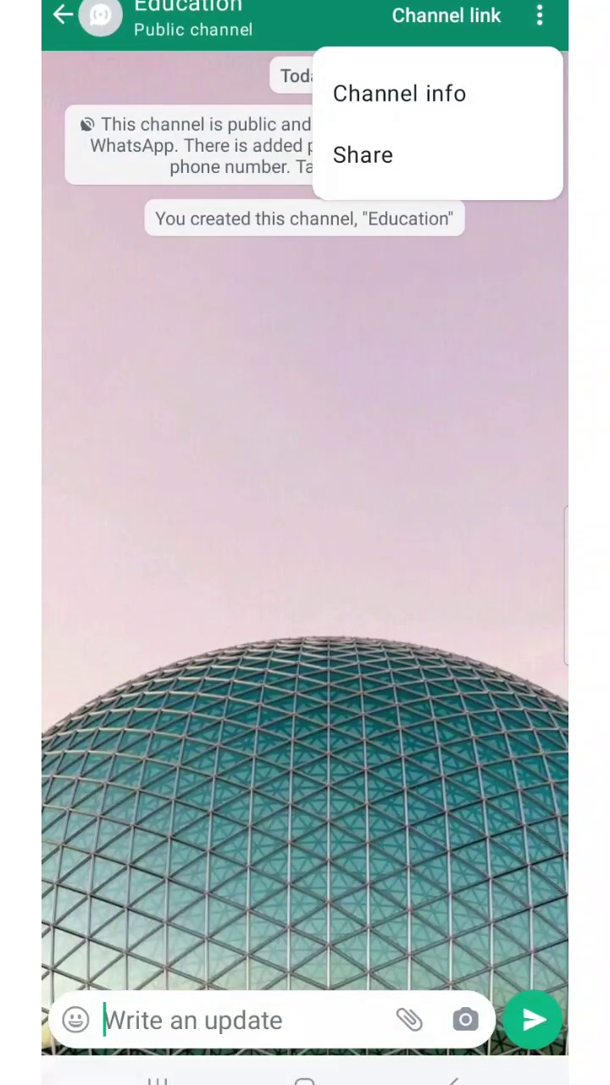
{"action": "left_click", "coordinate": [399, 94]}
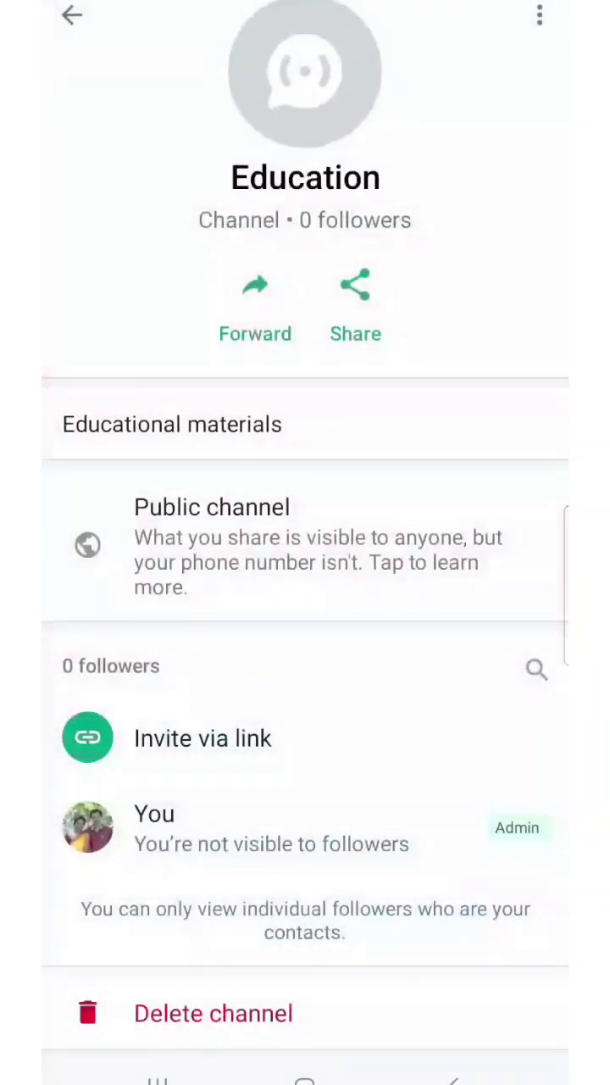
Begin deleting the Education channel, then cancel at the phone number confirmation.
{"action": "left_click", "coordinate": [213, 1013]}
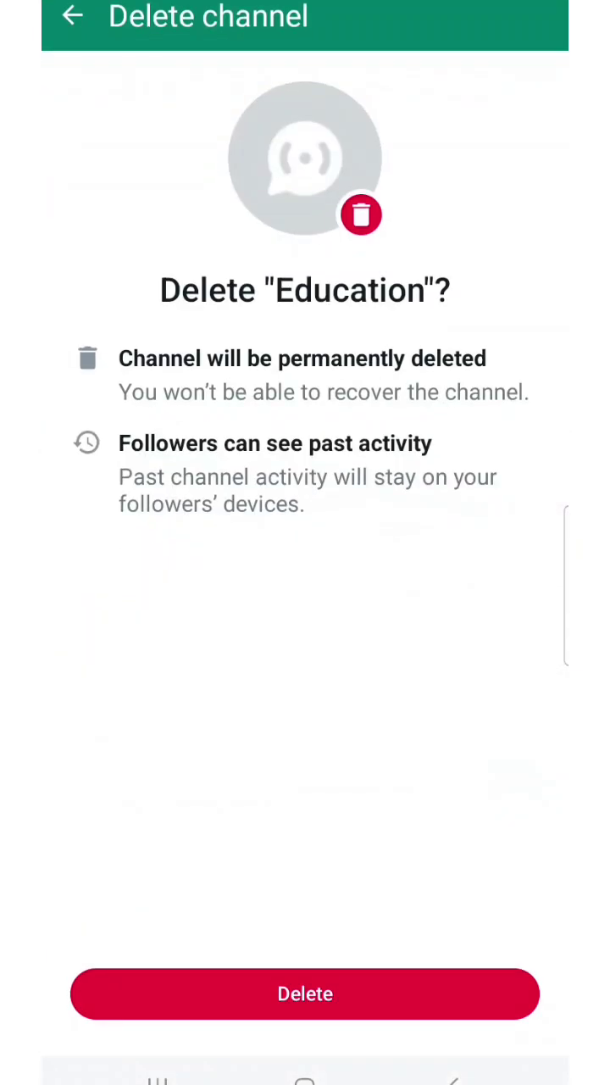
{"action": "left_click", "coordinate": [322, 994]}
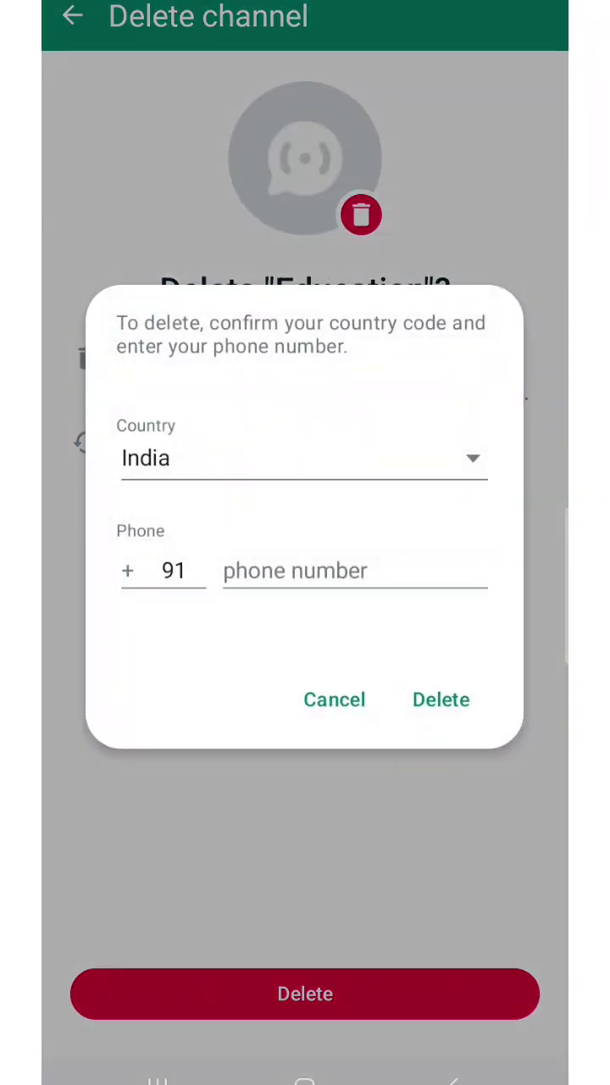
{"action": "left_click", "coordinate": [441, 699]}
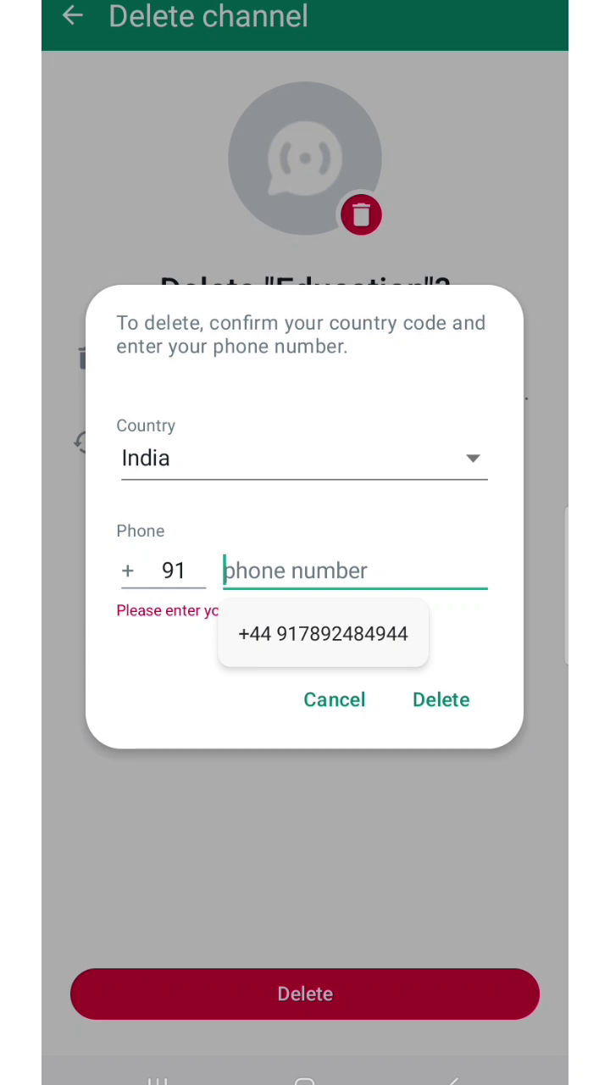
{"action": "left_click", "coordinate": [451, 1078]}
{"action": "left_click", "coordinate": [454, 1077]}
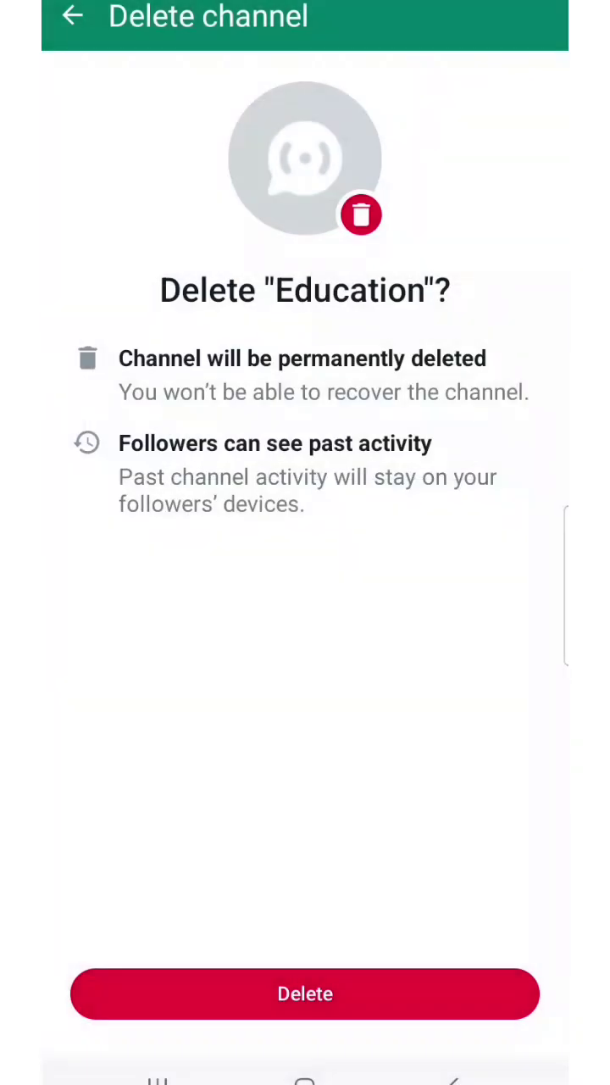
Back out through the channel, Updates and Chats to the Android home screen.
{"action": "left_click", "coordinate": [453, 1076]}
{"action": "left_click", "coordinate": [454, 1075]}
{"action": "left_click", "coordinate": [454, 1075]}
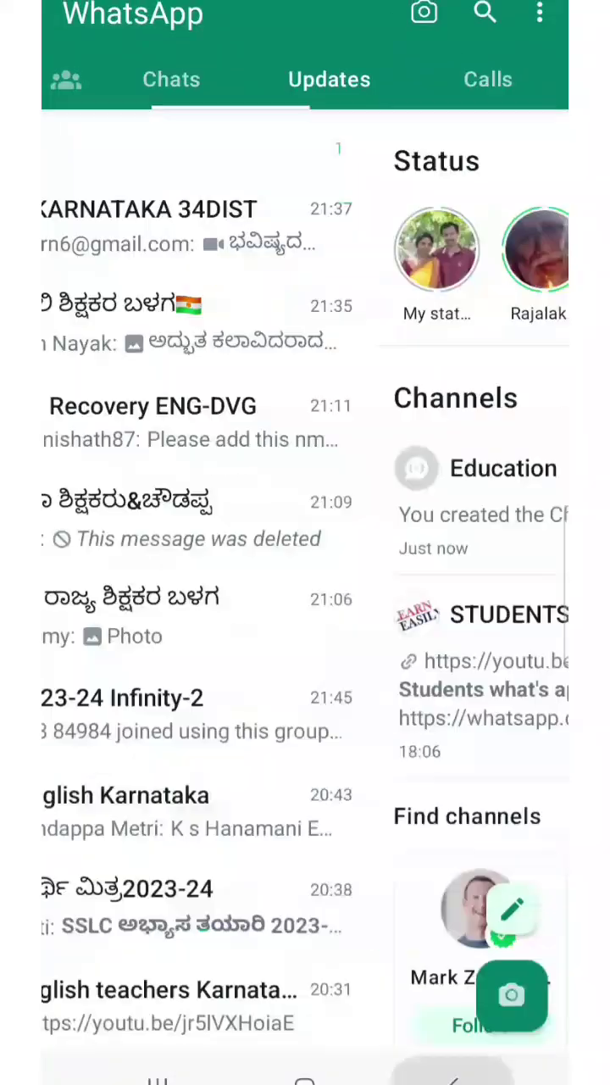
{"action": "left_click", "coordinate": [454, 1075]}
{"action": "left_click", "coordinate": [454, 1075]}
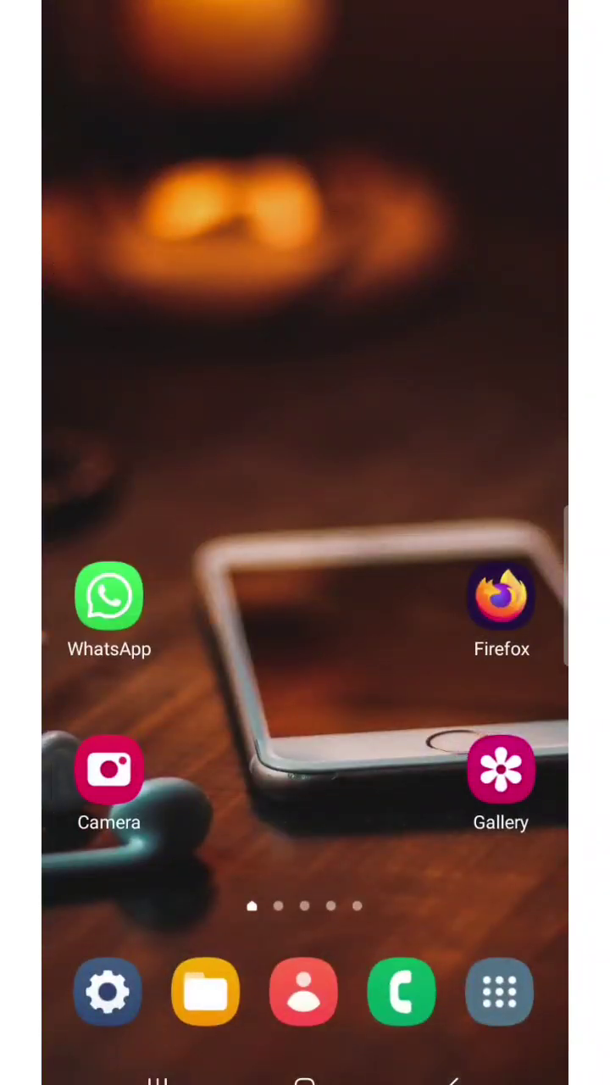